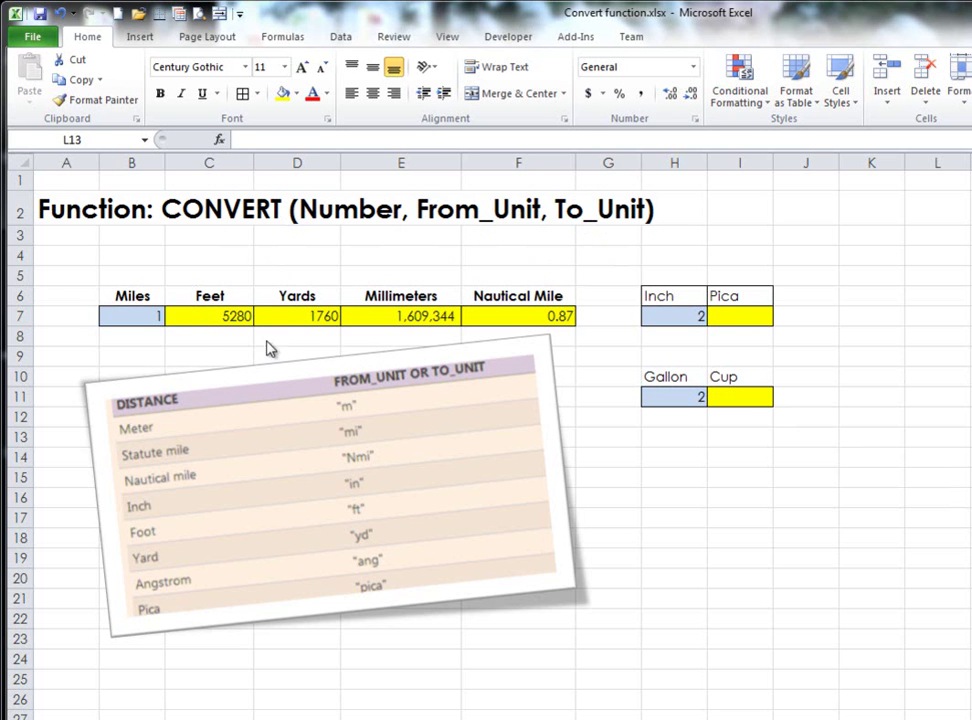
# Review the row 7 CONVERT formulas for feet, yards, millimetres and nautical miles (C7–F7).
pyautogui.click(214, 320)
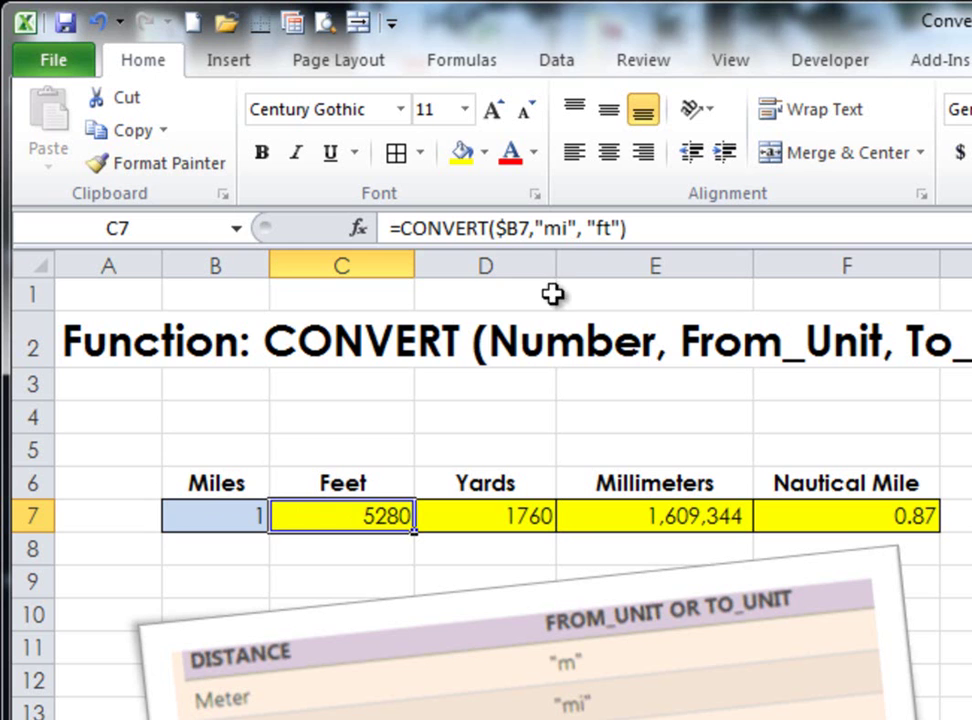
pyautogui.click(505, 512)
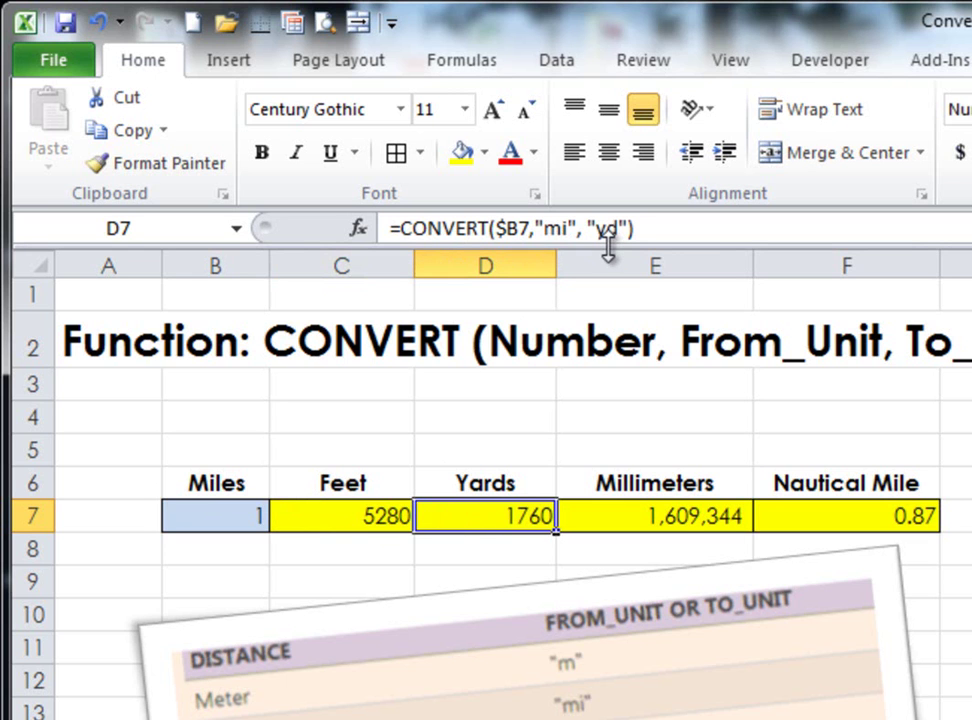
pyautogui.click(679, 520)
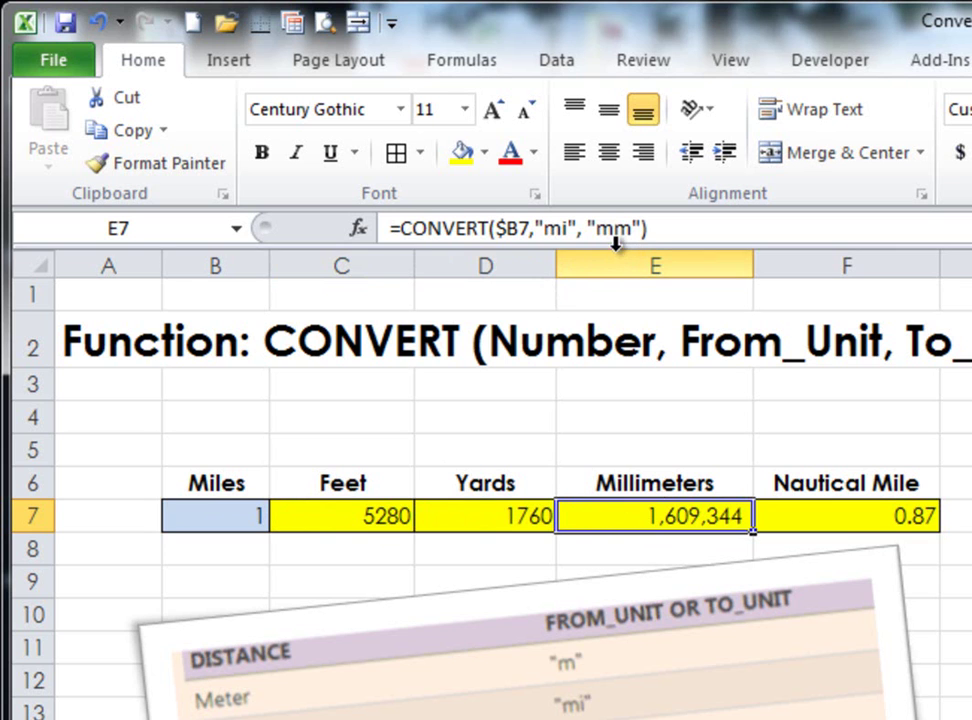
pyautogui.click(859, 516)
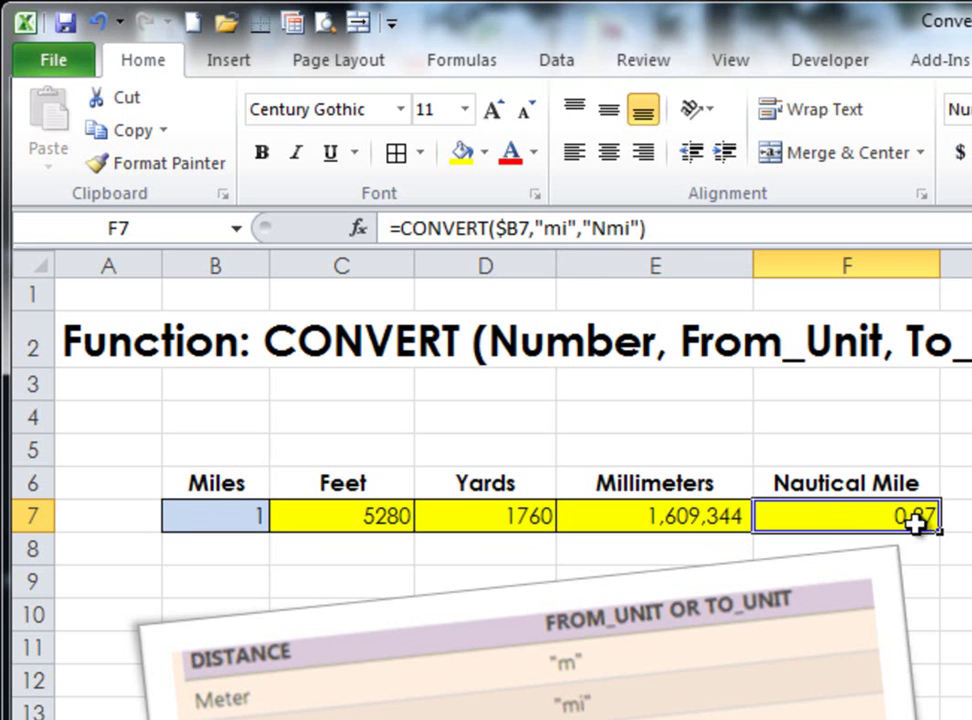
pyautogui.click(258, 522)
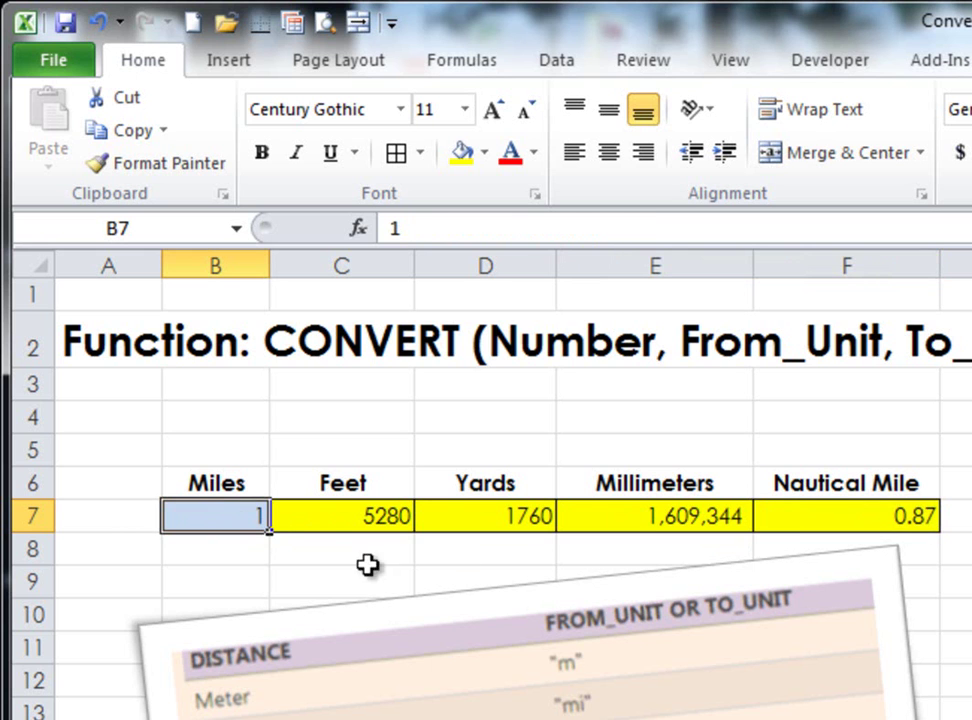
pyautogui.click(370, 505)
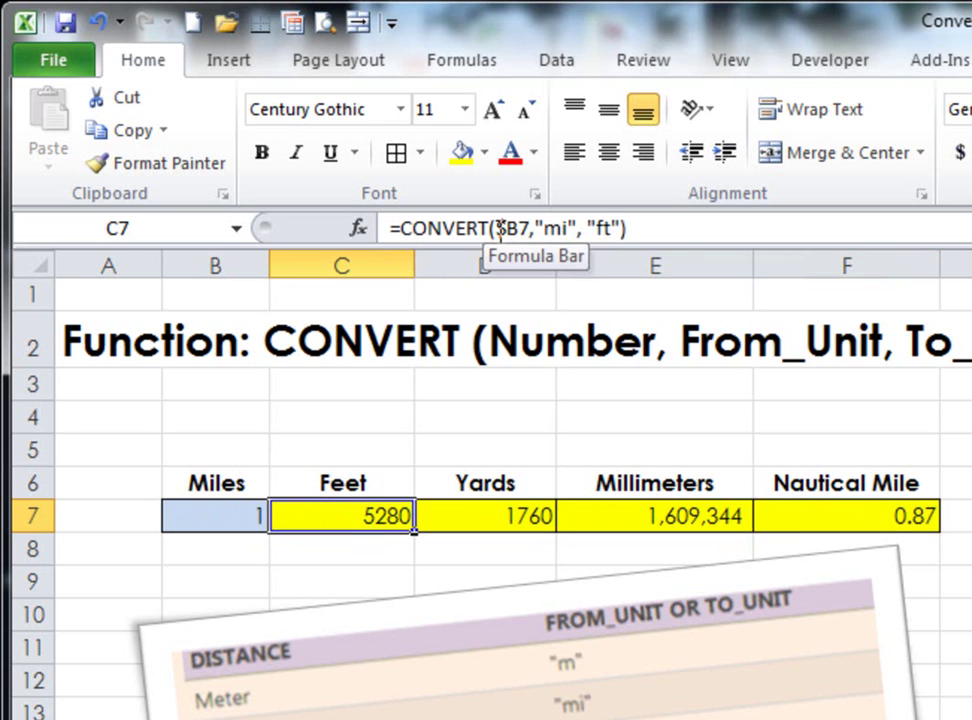
# Enter 2 miles in B7, then change it to 0.5 so row 7 recalculates.
pyautogui.click(232, 505)
pyautogui.write('2')
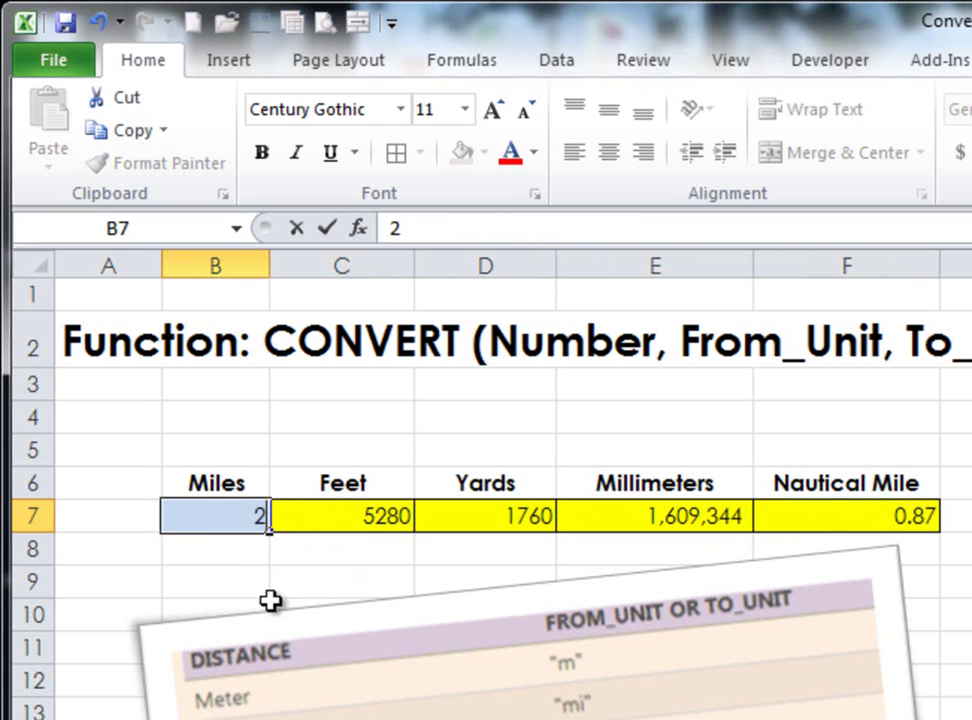
pyautogui.click(230, 578)
pyautogui.click(228, 519)
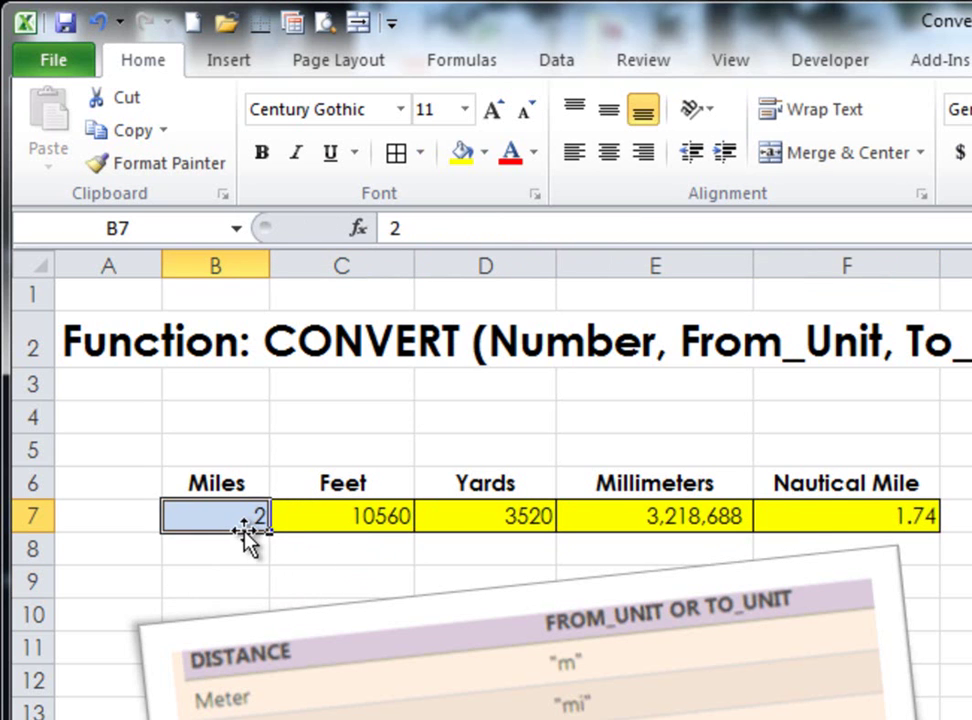
pyautogui.write('.5')
pyautogui.click(219, 551)
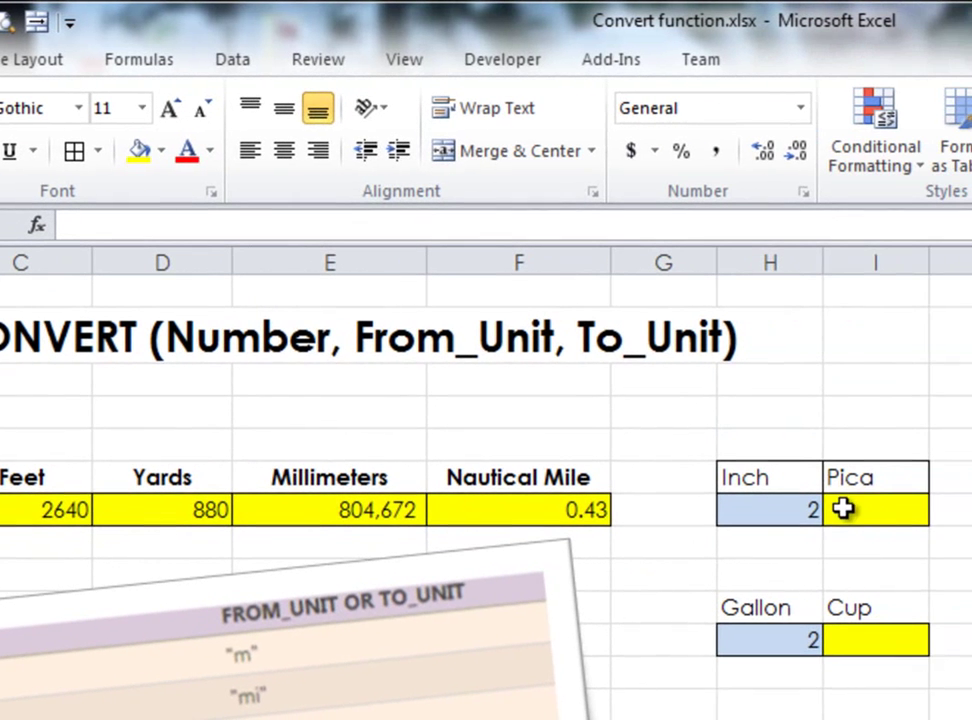
# Enter =CONVERT(H7,"in","pica") in the Pica cell I7.
pyautogui.click(838, 512)
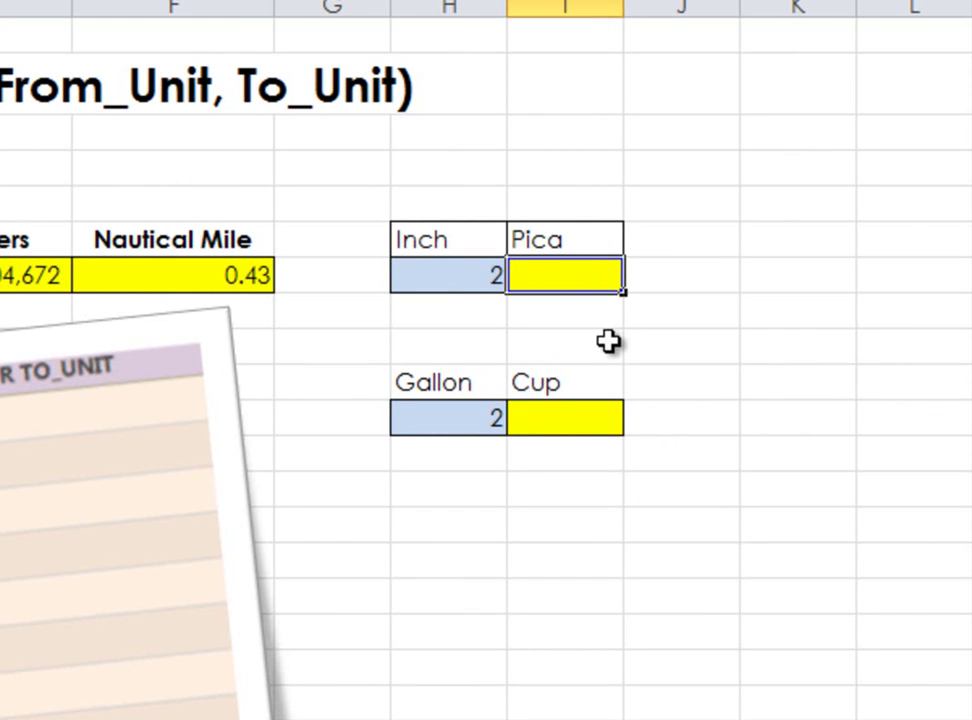
pyautogui.write('=')
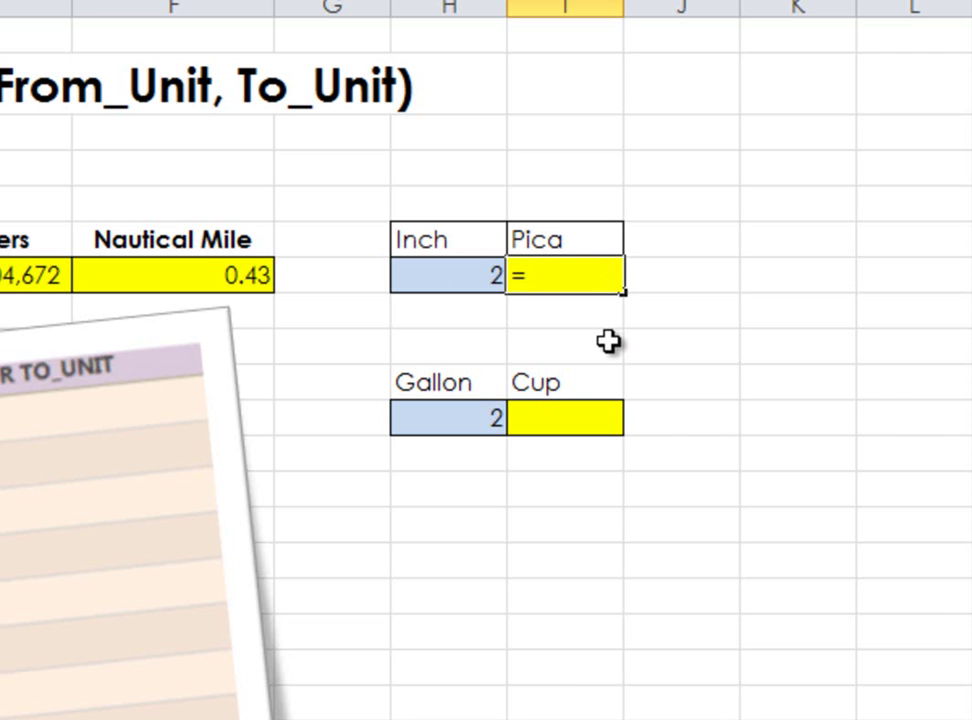
pyautogui.write('convert')
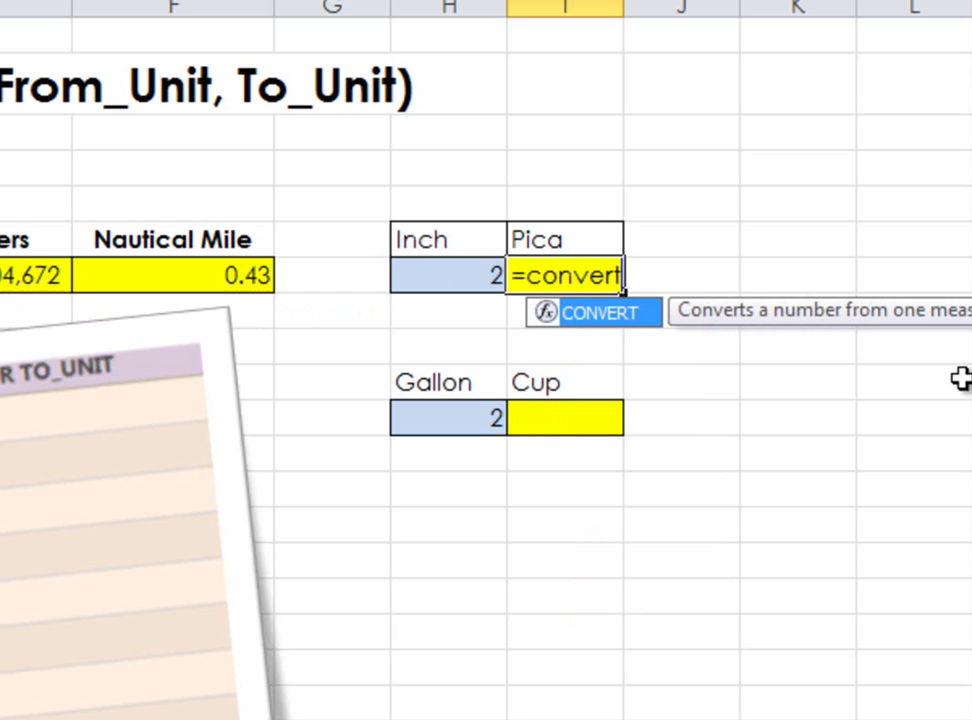
pyautogui.write('(')
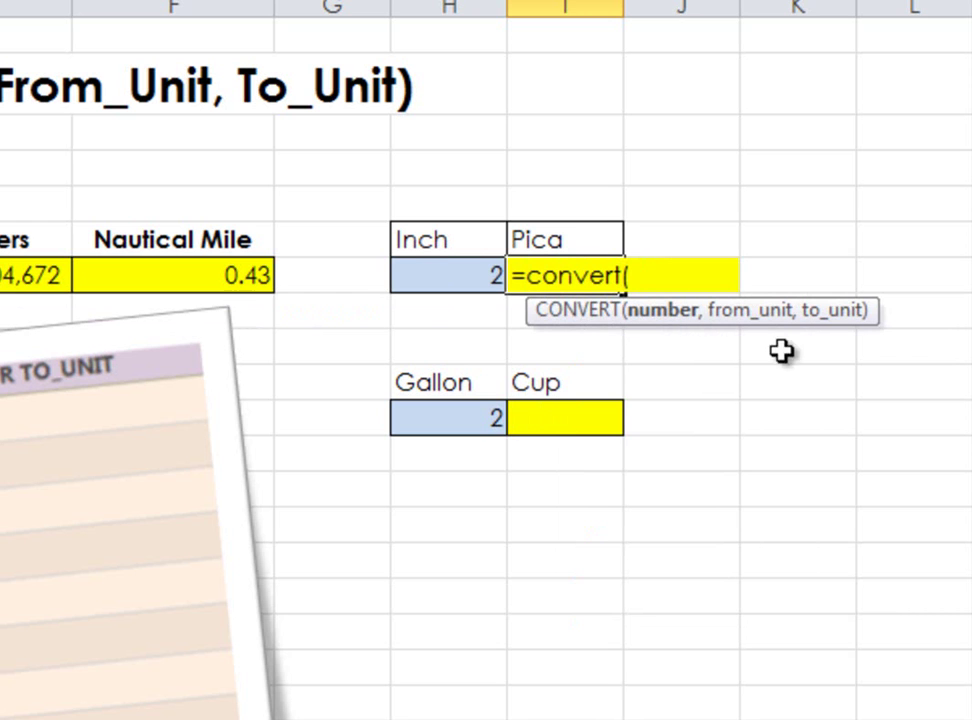
pyautogui.click(424, 274)
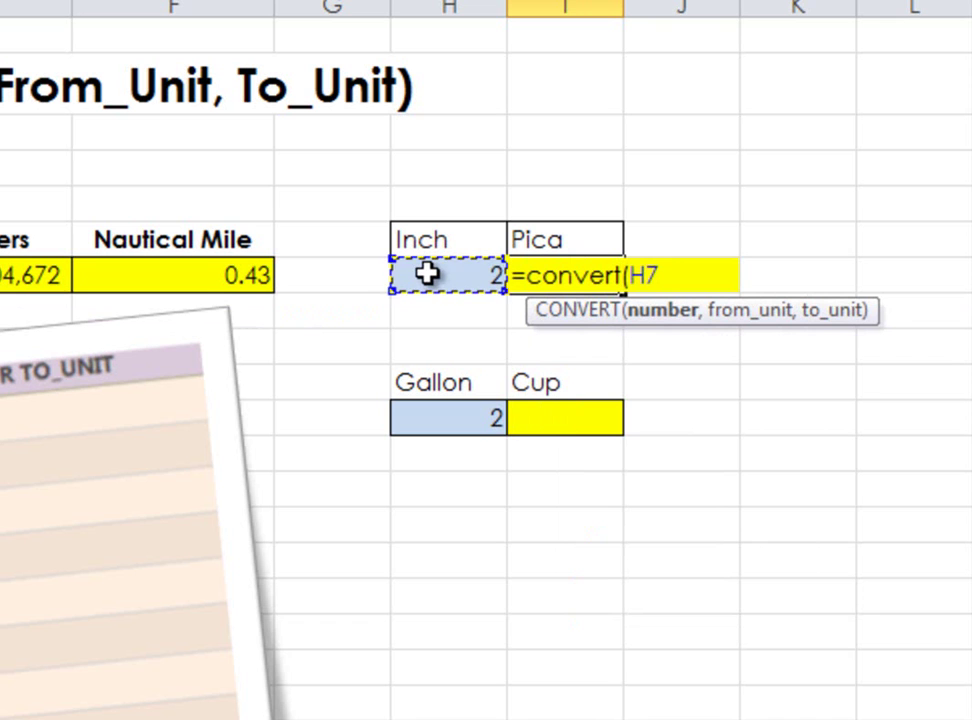
pyautogui.write(',')
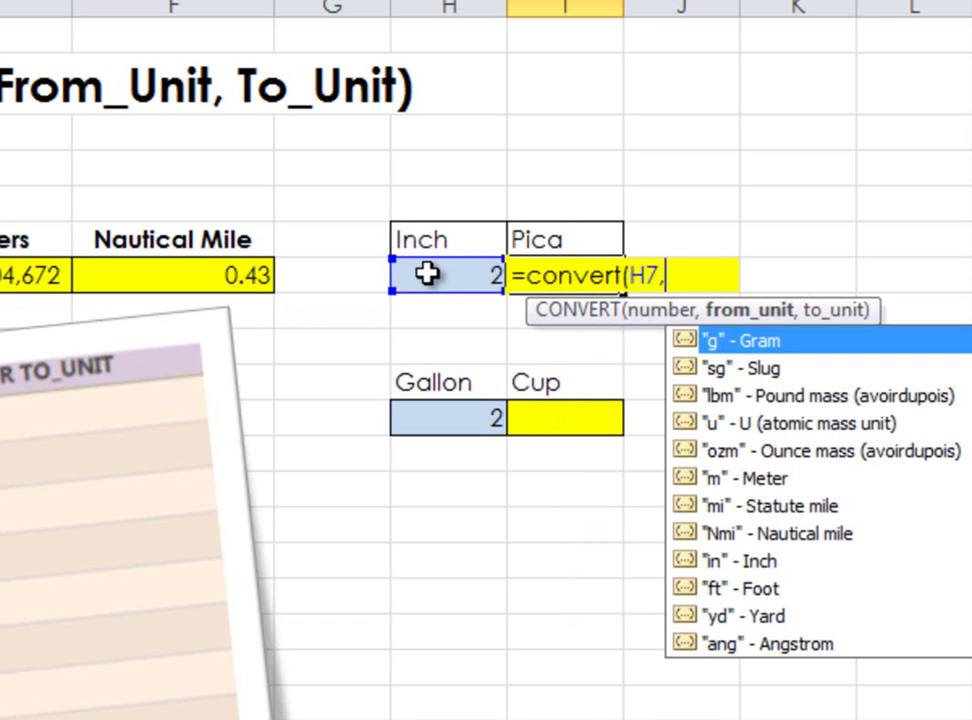
pyautogui.write('"in')
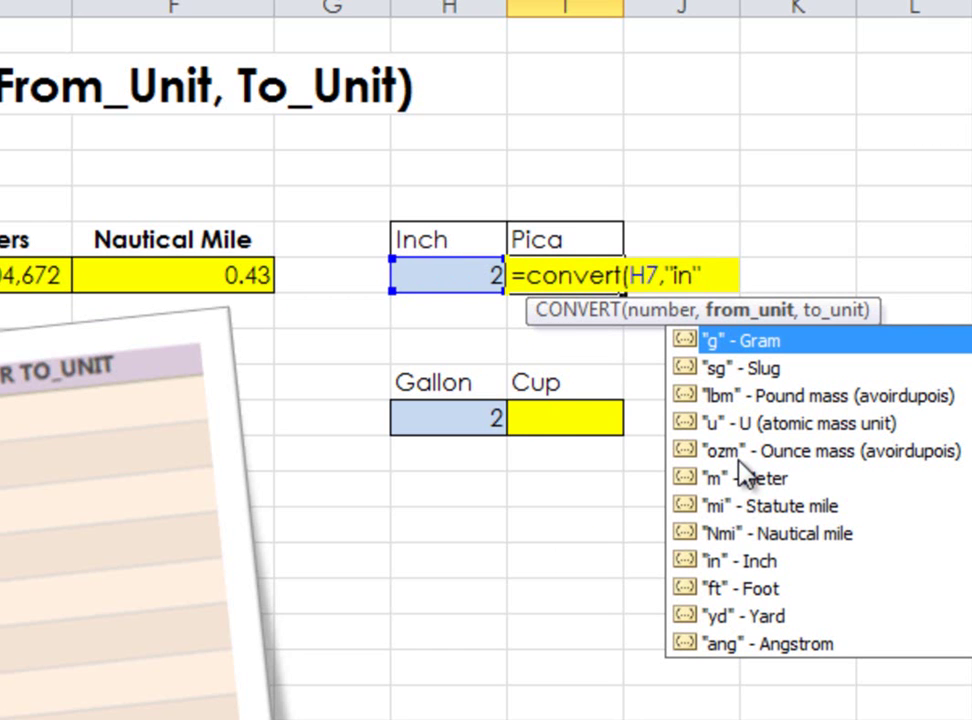
pyautogui.write('",')
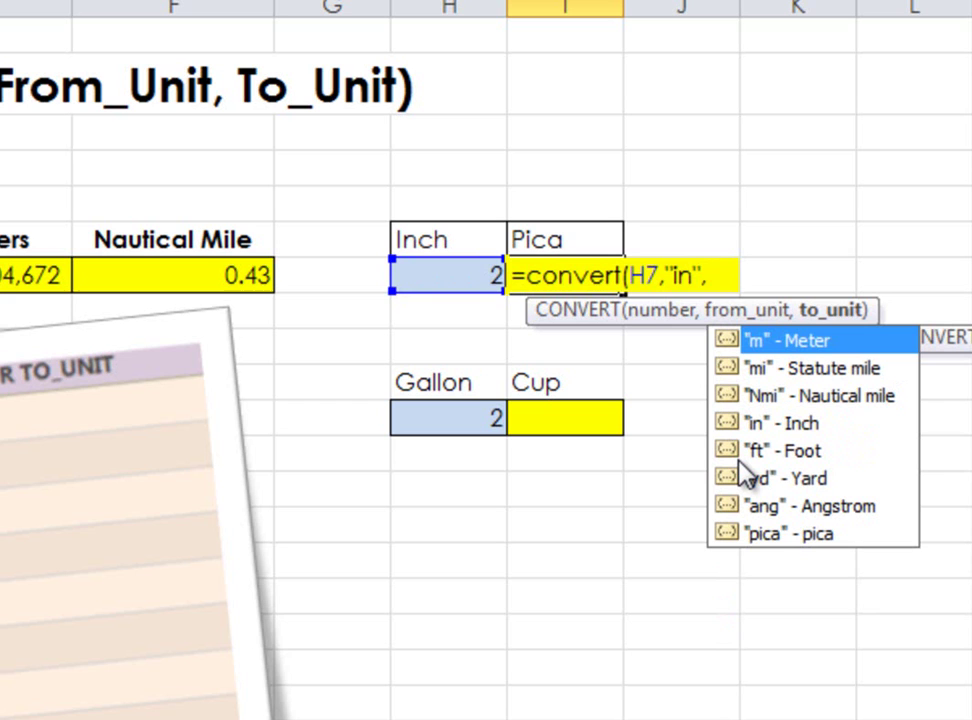
pyautogui.write('"')
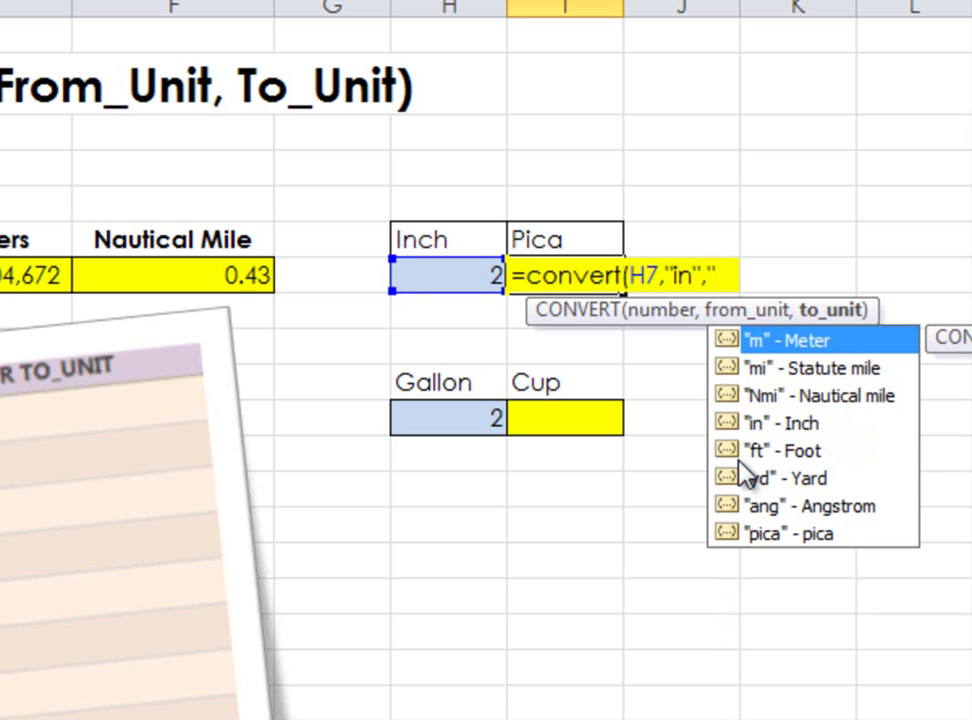
pyautogui.write('pica"')
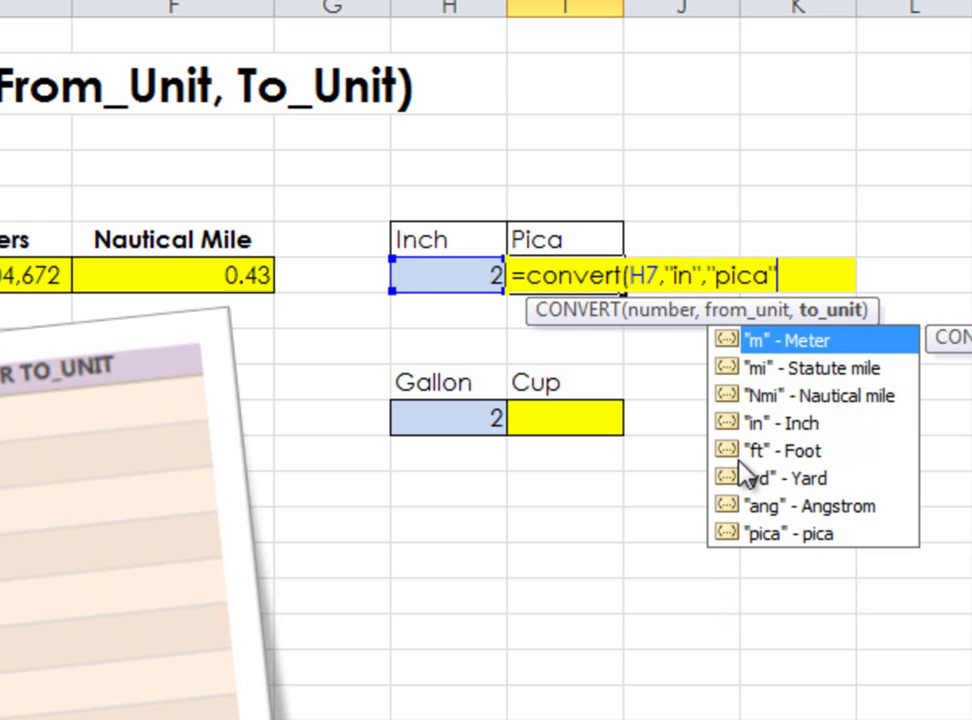
pyautogui.write(')')
pyautogui.press('Return')
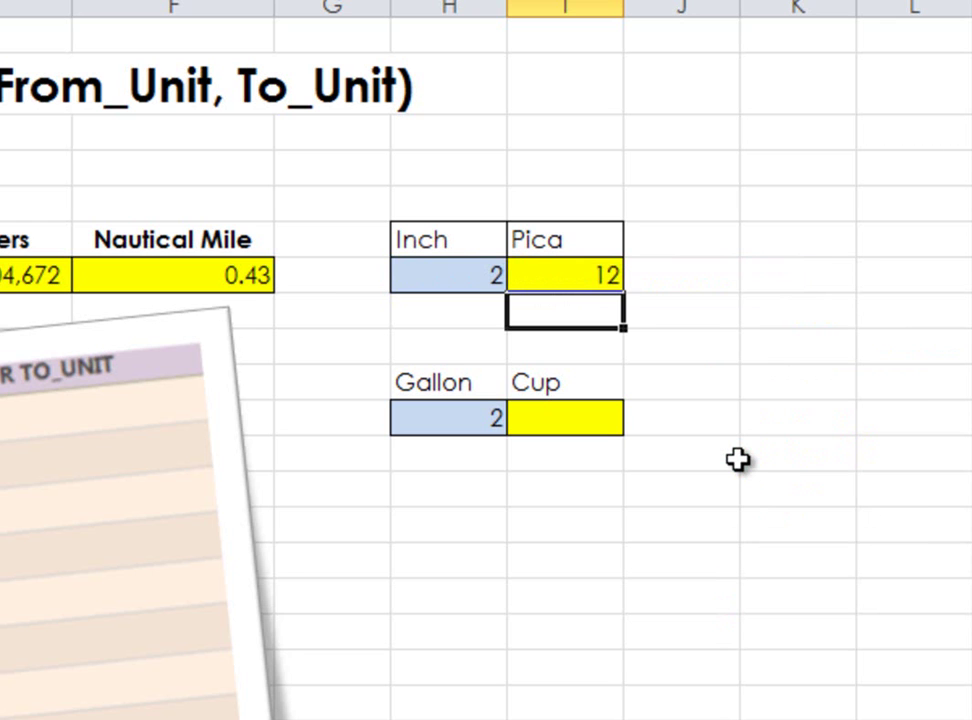
# Change the Inch value in H7 to 2.5 so I7 shows 15 picas.
pyautogui.click(440, 277)
pyautogui.click(564, 286)
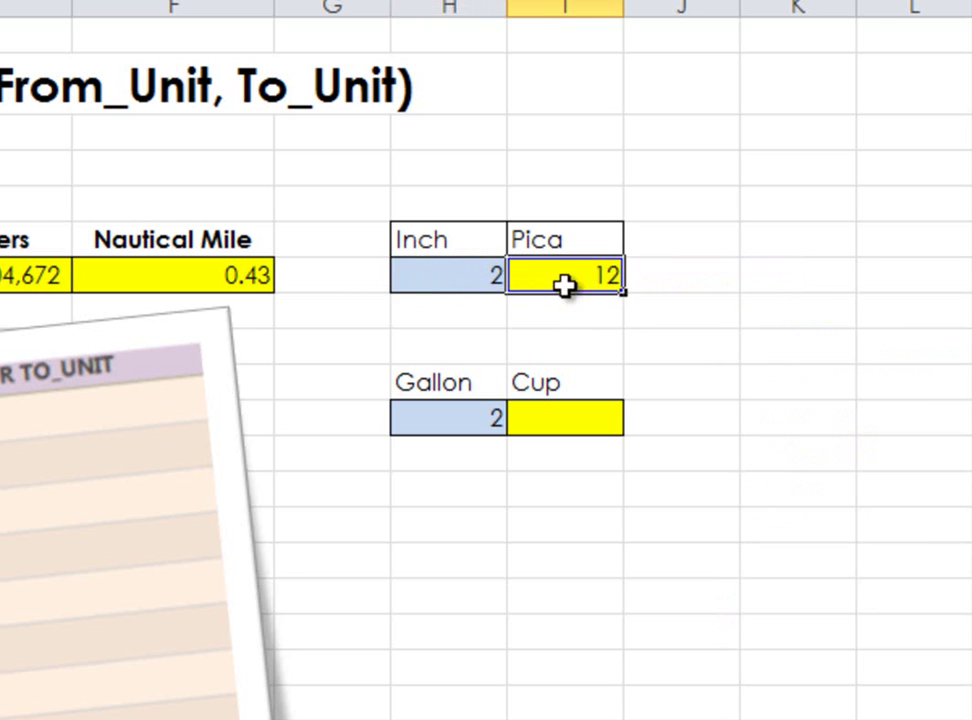
pyautogui.click(440, 286)
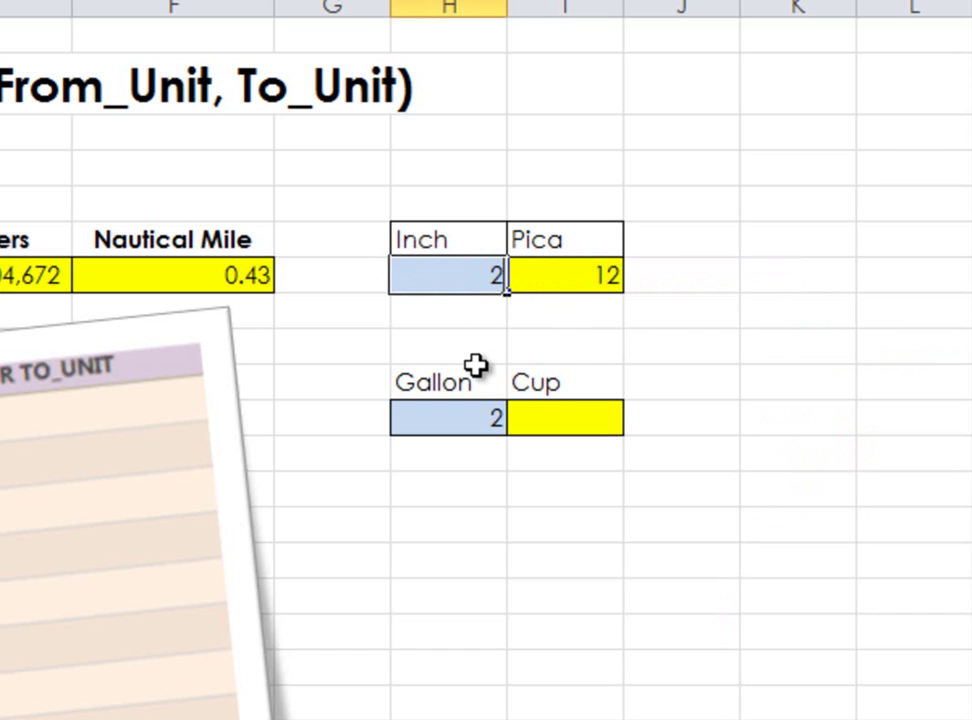
pyautogui.write('2.5')
pyautogui.press('Return')
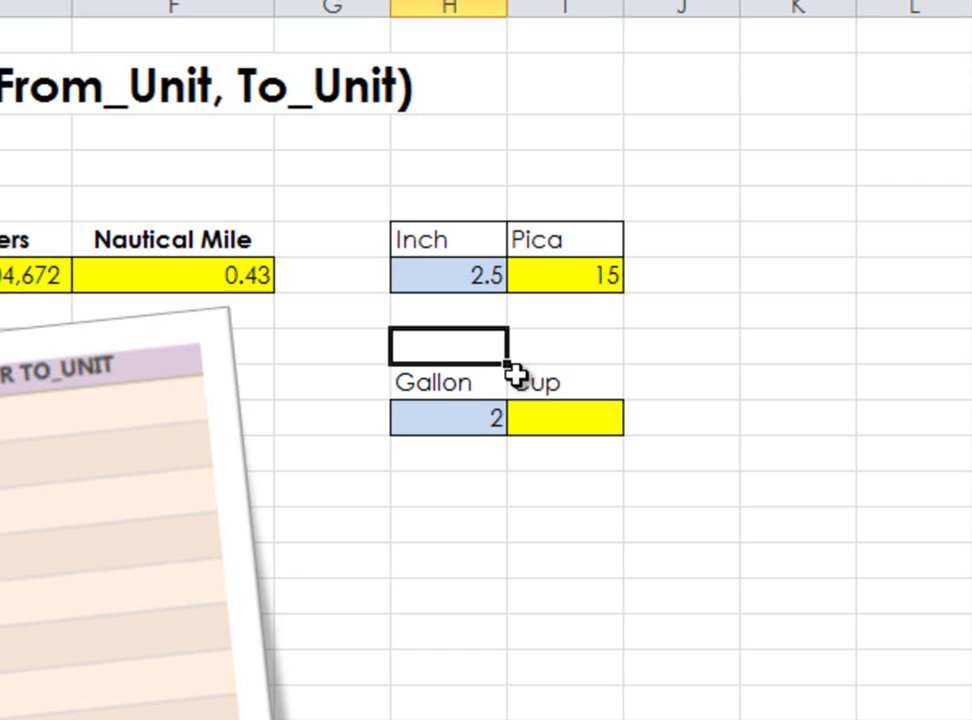
# Clear the Cup heading cell and undo the accidental clearing of the Gallon value.
pyautogui.click(560, 416)
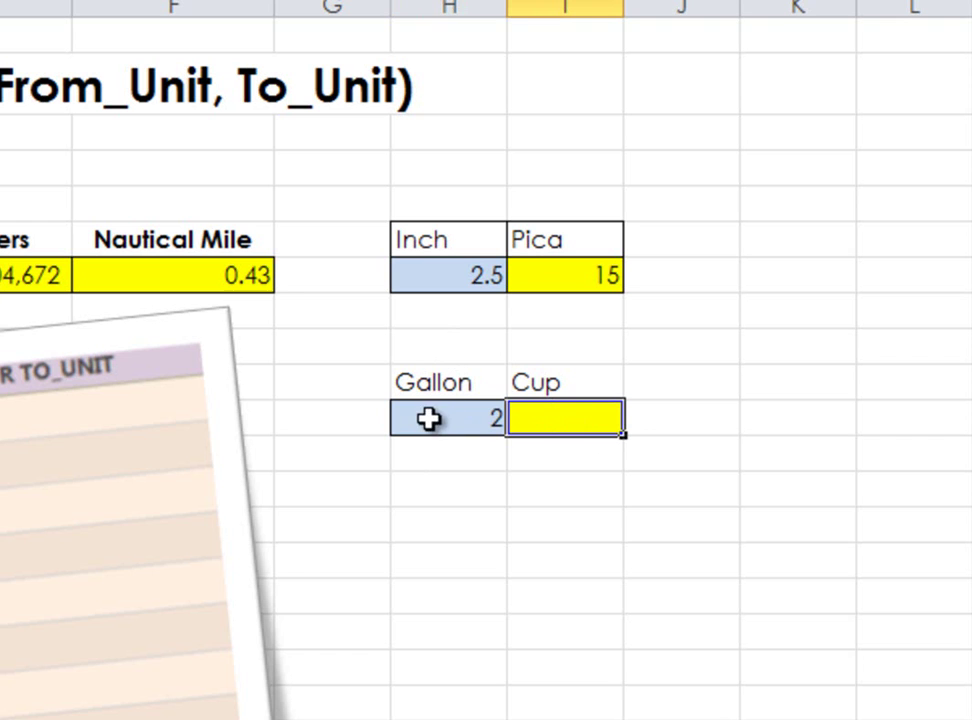
pyautogui.click(566, 379)
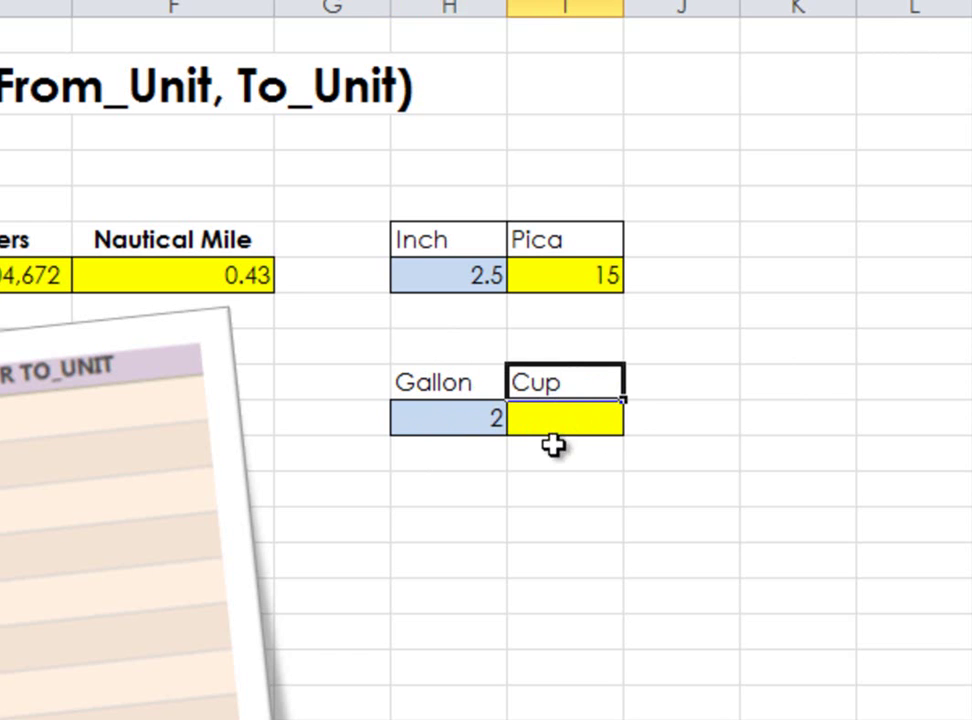
pyautogui.press('Delete')
pyautogui.click(551, 492)
pyautogui.moveTo(534, 427); pyautogui.dragTo(499, 420)
pyautogui.press('Delete')
pyautogui.hotkey('ctrl', 'z')
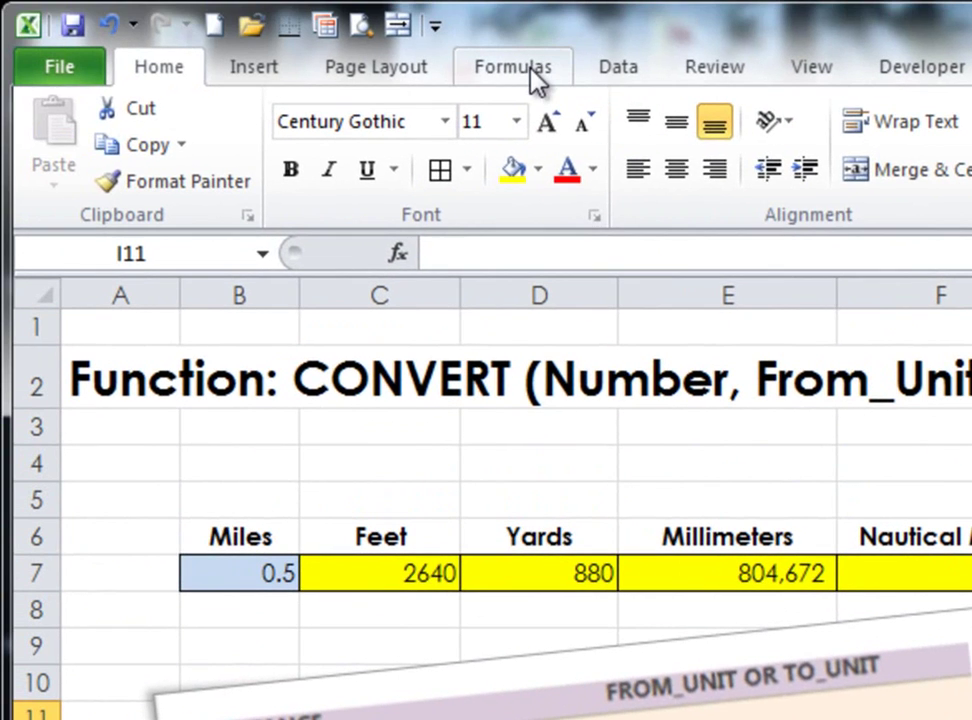
# Search 'convert' in Insert Function and choose CONVERT for I11.
pyautogui.click(533, 78)
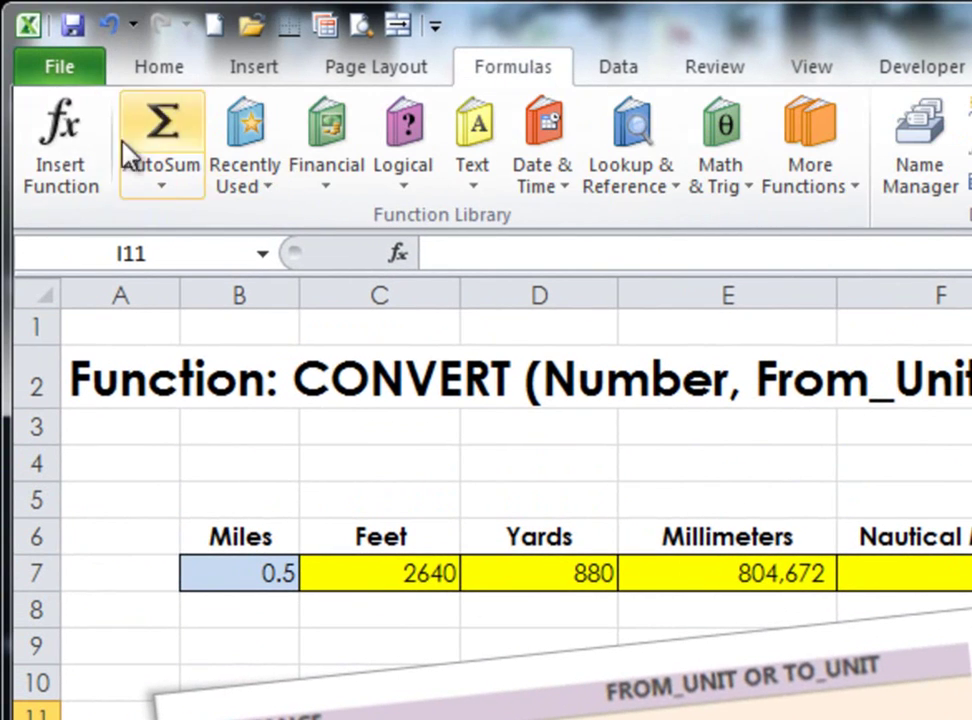
pyautogui.click(55, 150)
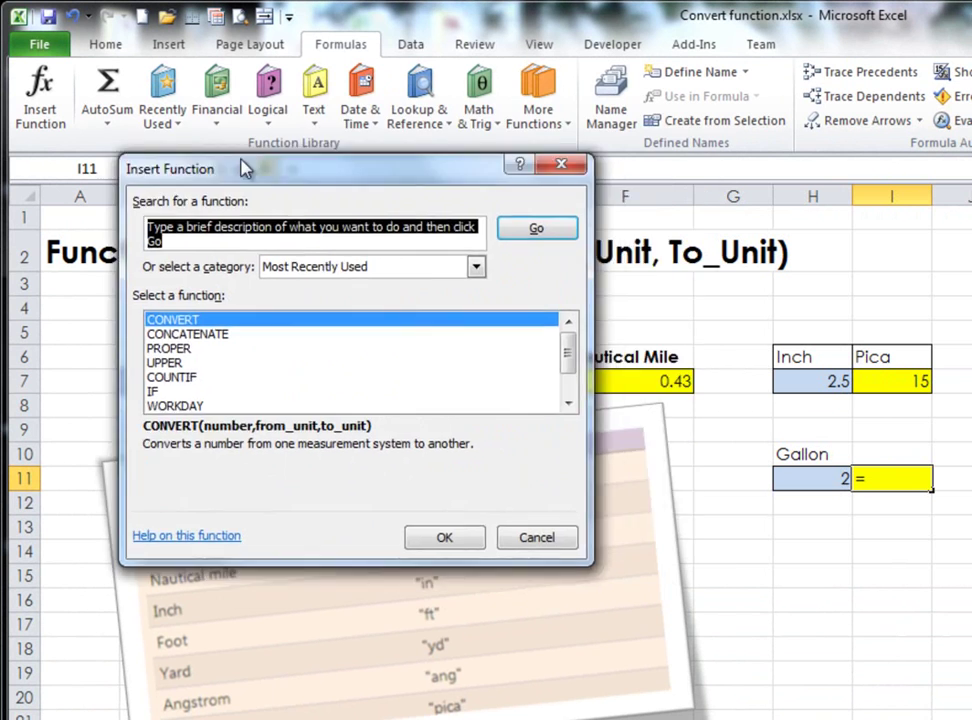
pyautogui.moveTo(245, 170); pyautogui.dragTo(460, 166)
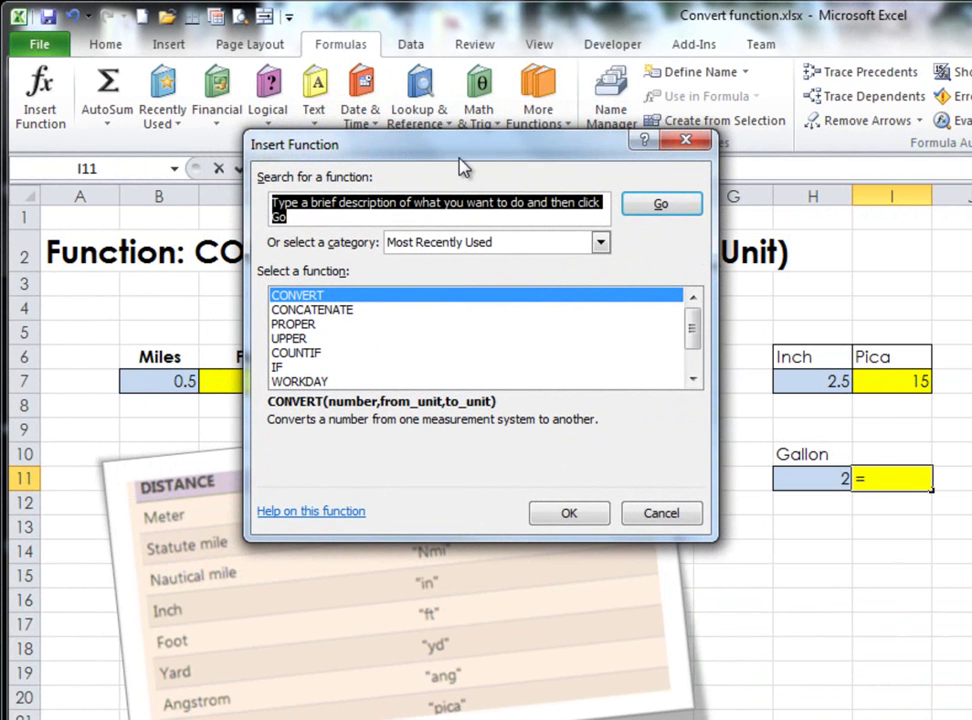
pyautogui.write('convert')
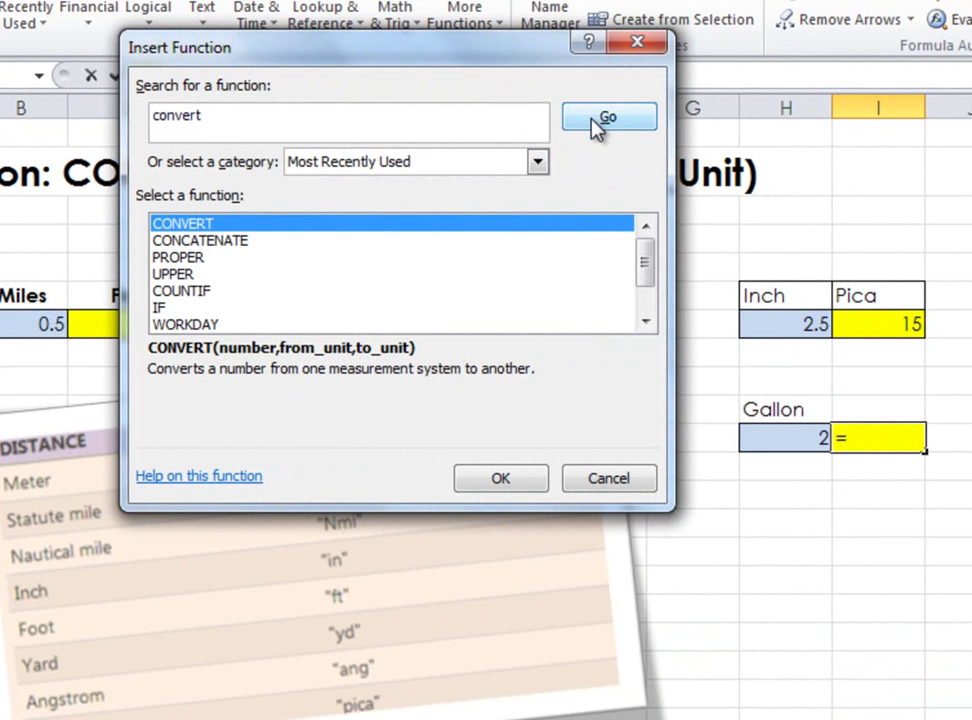
pyautogui.click(600, 119)
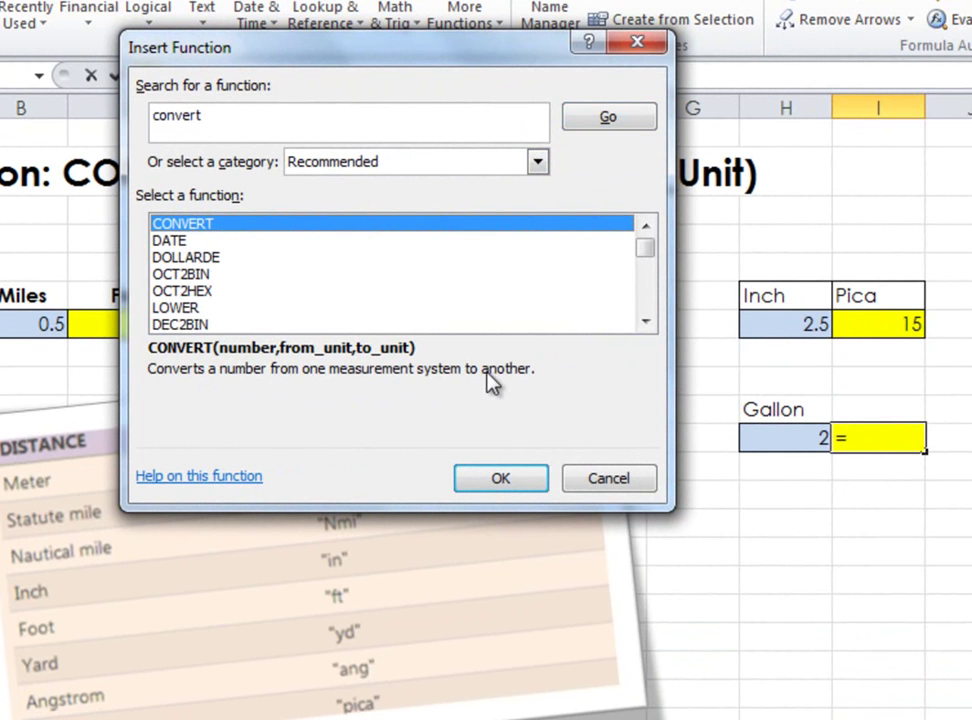
pyautogui.click(507, 487)
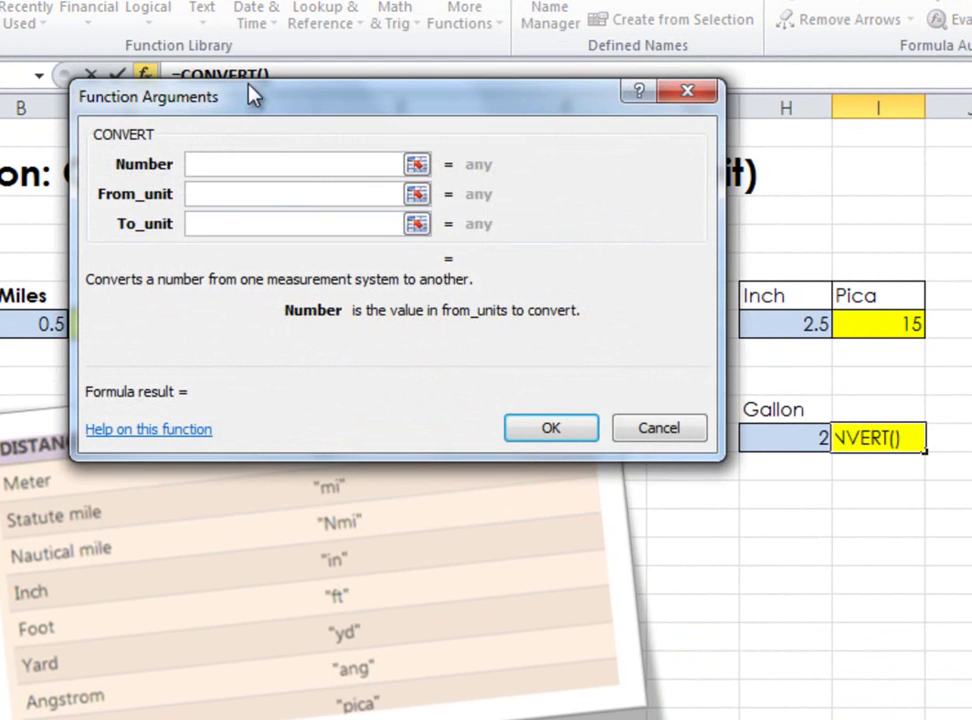
# Fill CONVERT's arguments with H11, "gal" and "cup" so I11 shows 32 cups.
pyautogui.moveTo(252, 91); pyautogui.dragTo(211, 156)
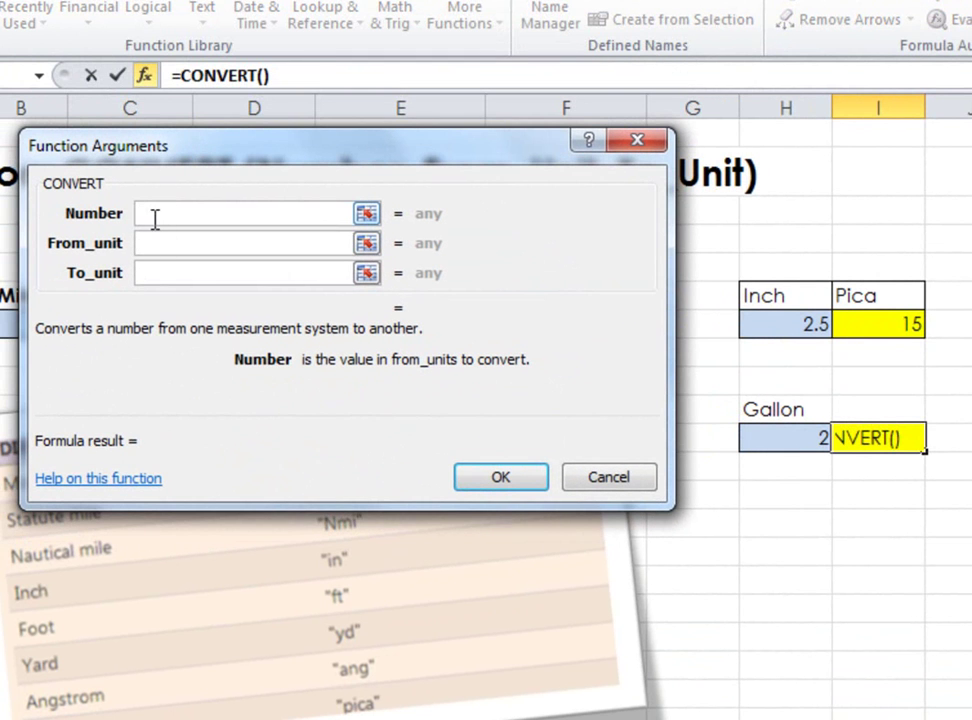
pyautogui.click(765, 437)
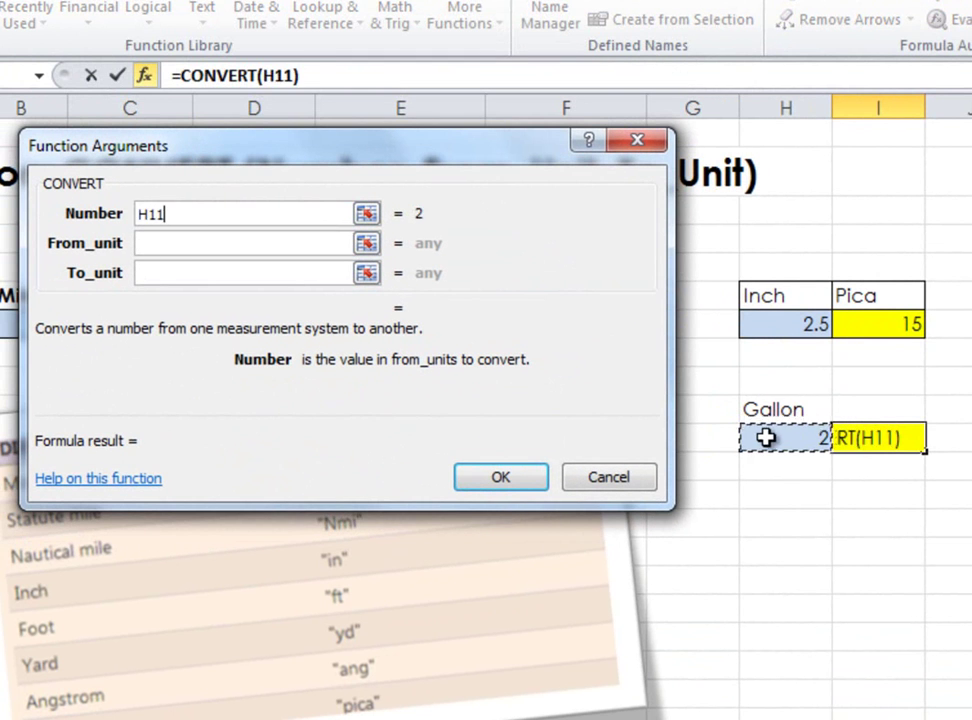
pyautogui.click(213, 246)
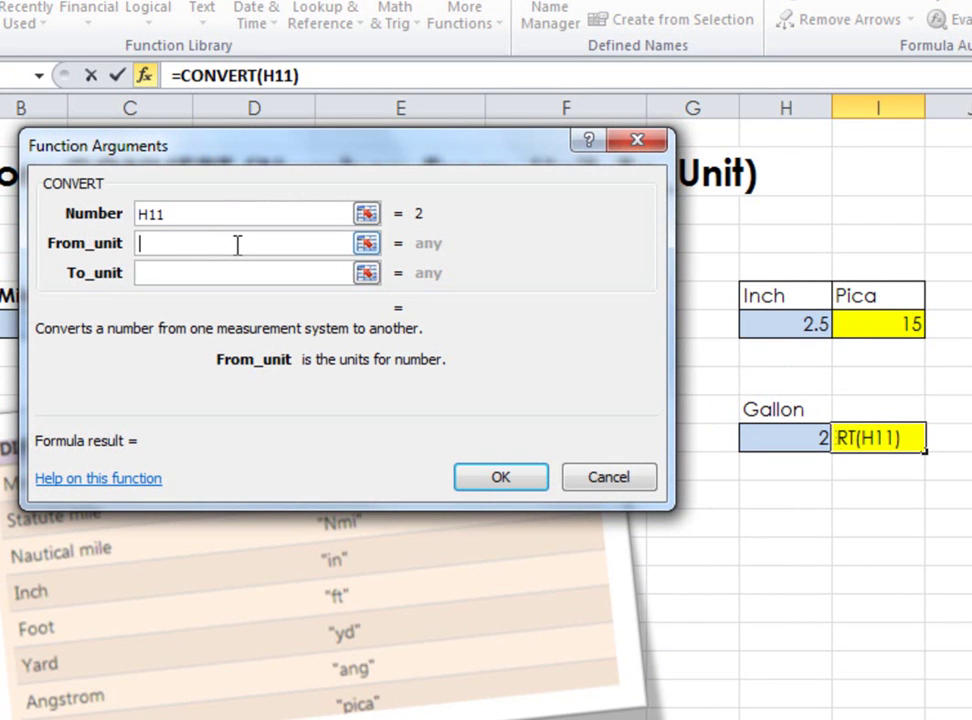
pyautogui.write('gal')
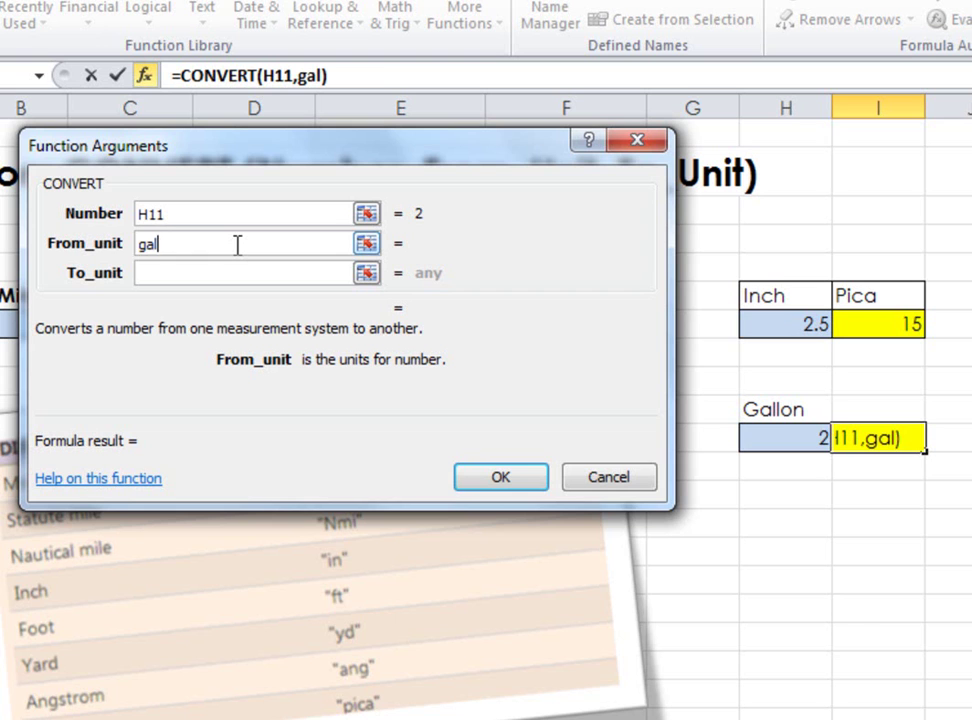
pyautogui.click(166, 274)
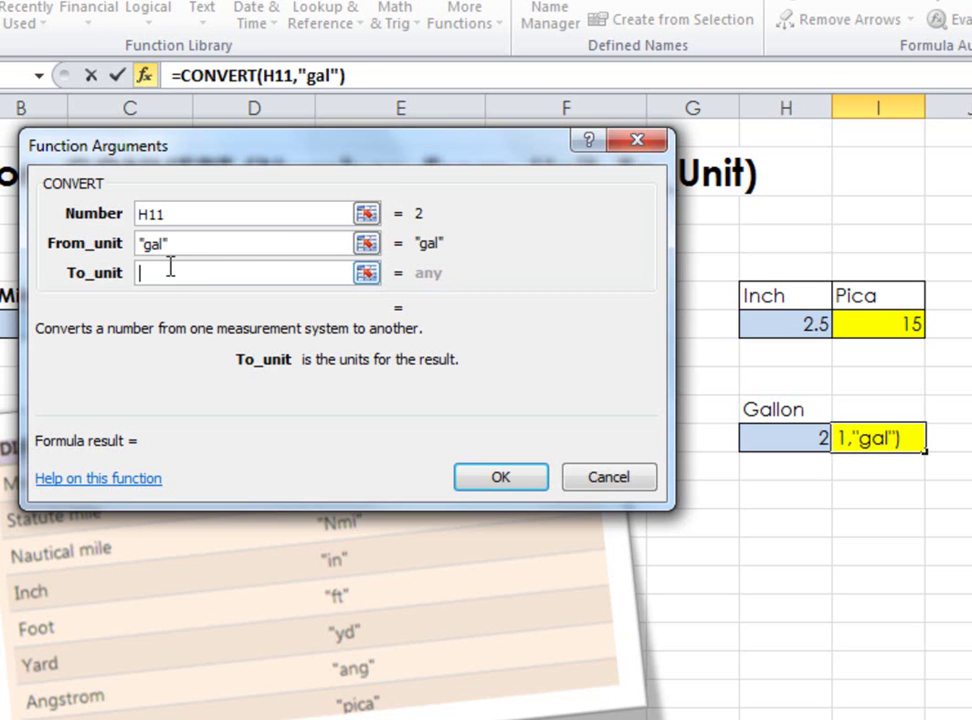
pyautogui.write('cup')
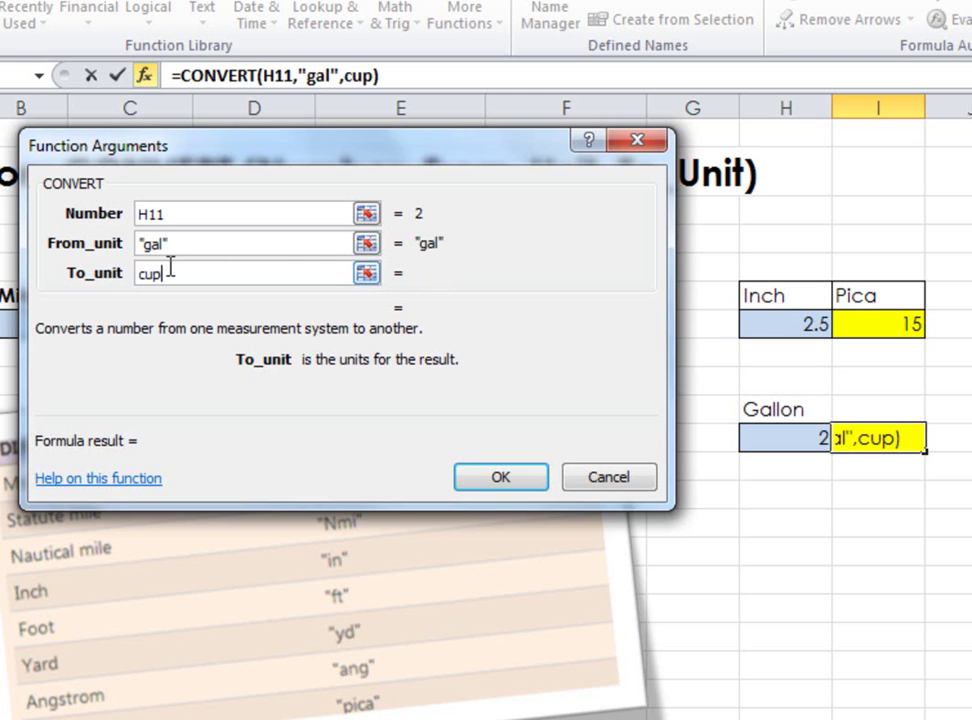
pyautogui.click(510, 476)
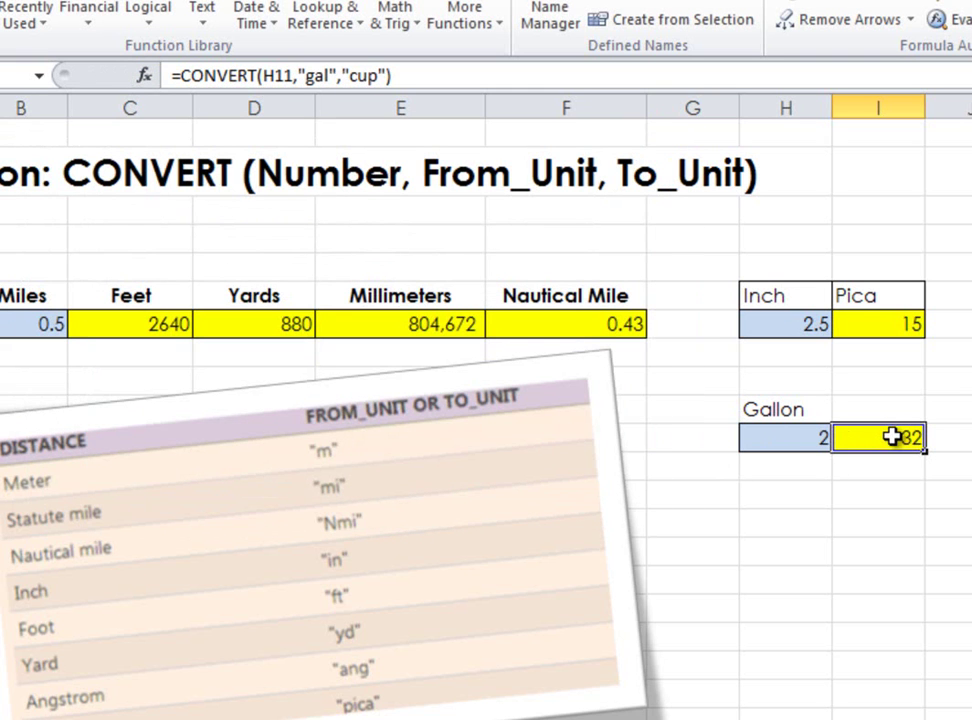
# Change I11's target unit from "cup" to "tsp".
pyautogui.click(356, 72)
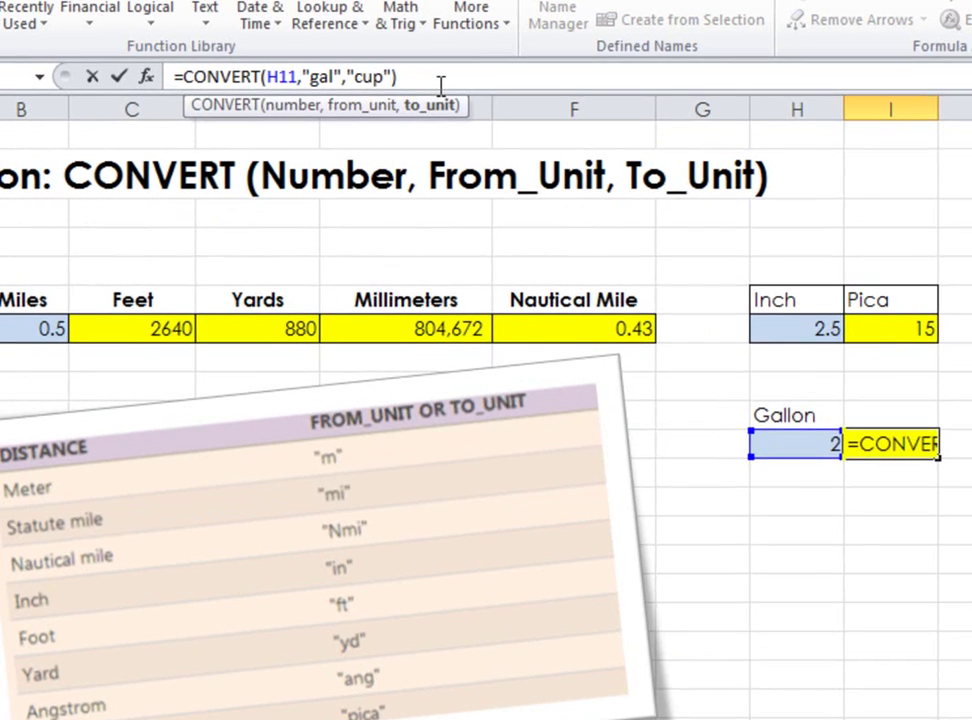
pyautogui.press('Delete')
pyautogui.press('Delete')
pyautogui.press('Delete')
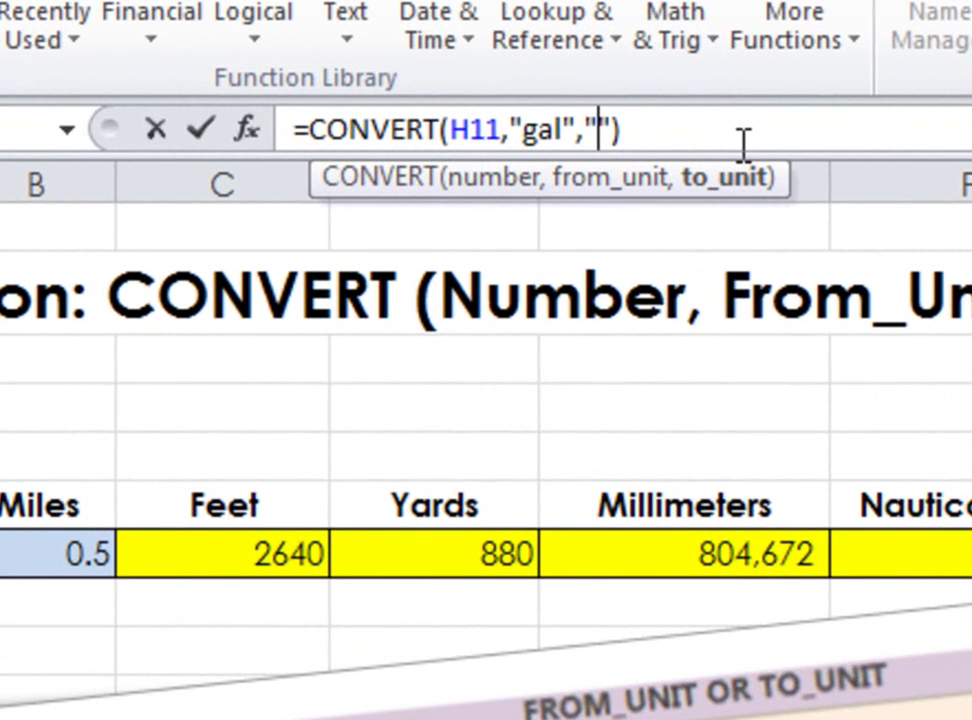
pyautogui.write('tsp')
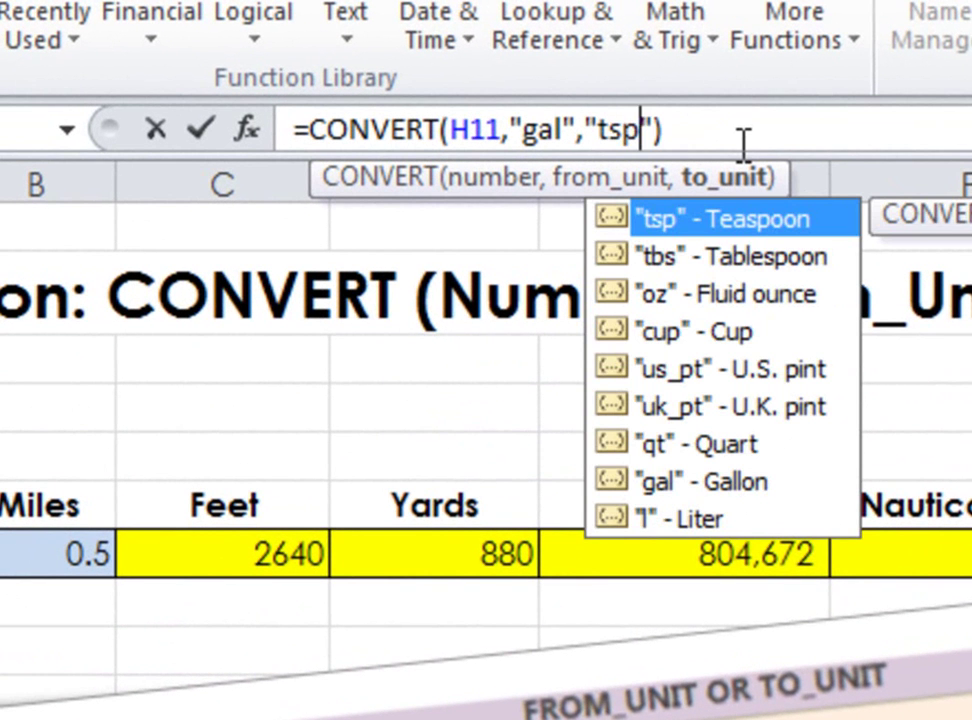
pyautogui.press('Return')
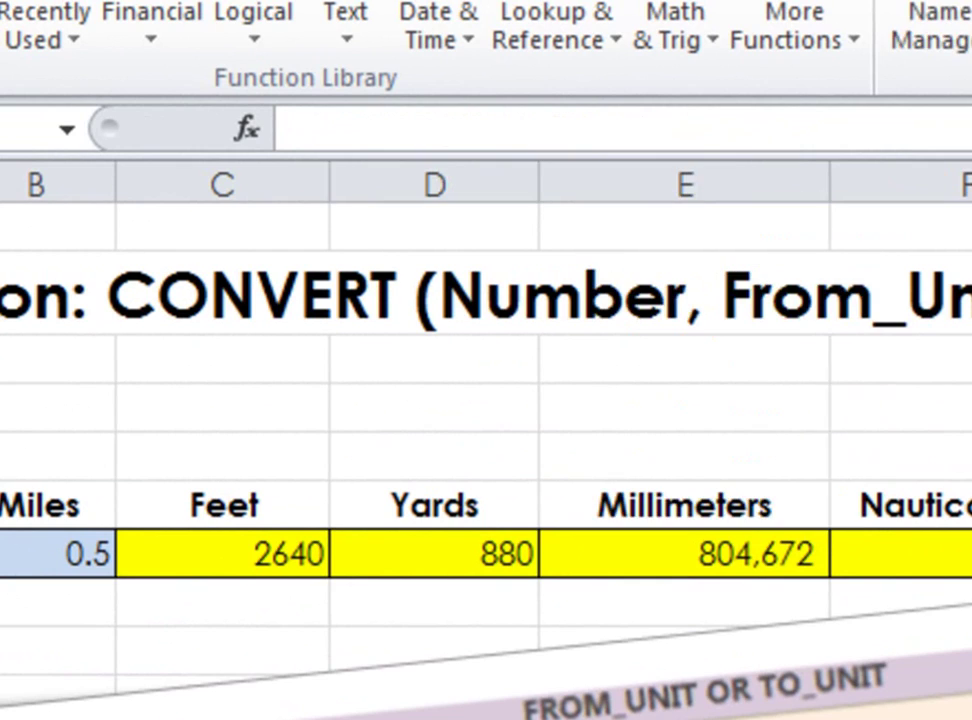
# Test with 1 gallon, then 0.25 gallons in H11, giving 192 teaspoons in I11.
pyautogui.click(815, 445)
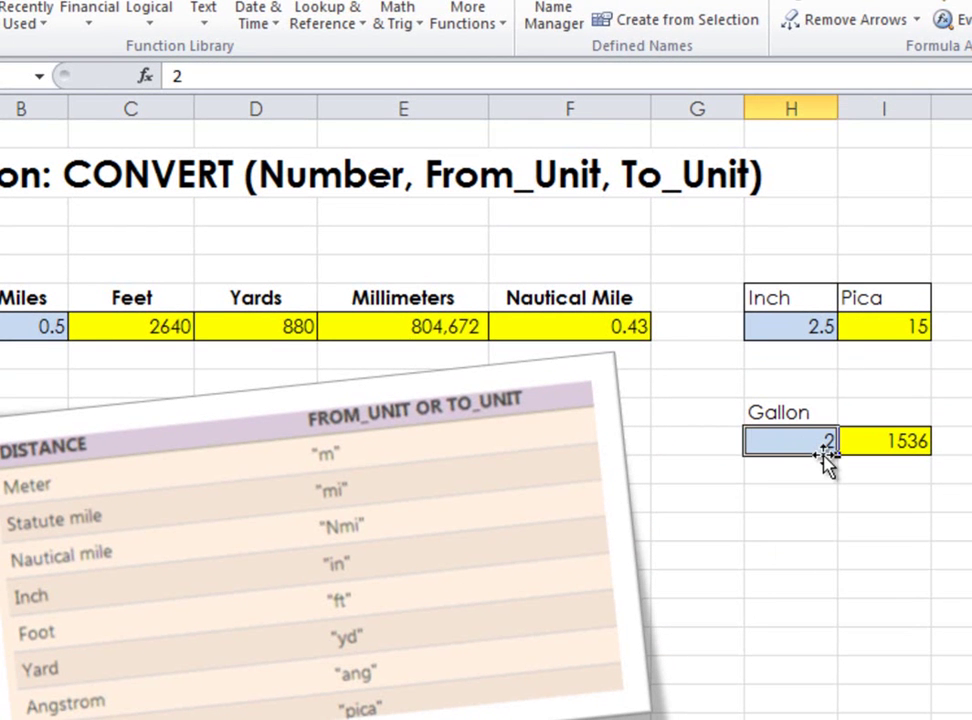
pyautogui.write('1')
pyautogui.press('Return')
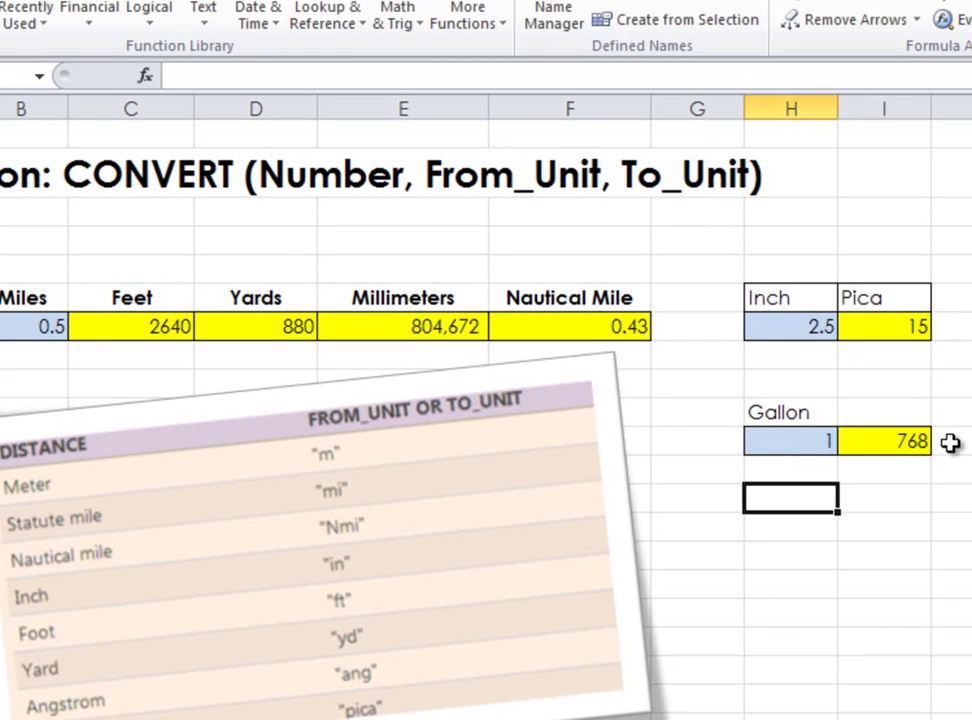
pyautogui.click(831, 449)
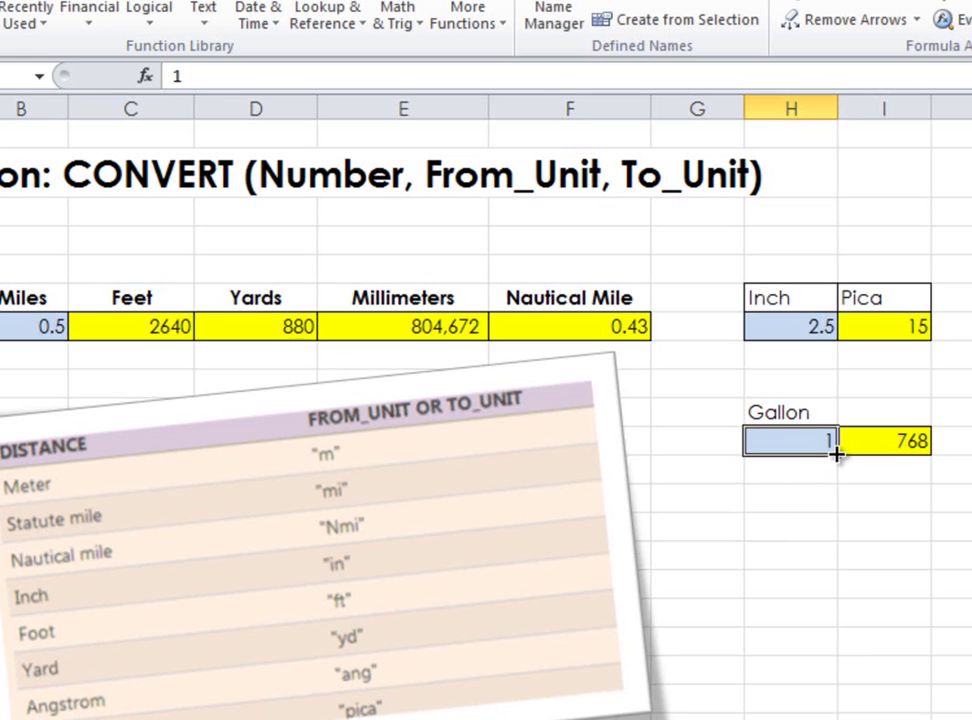
pyautogui.write('.25')
pyautogui.click(822, 522)
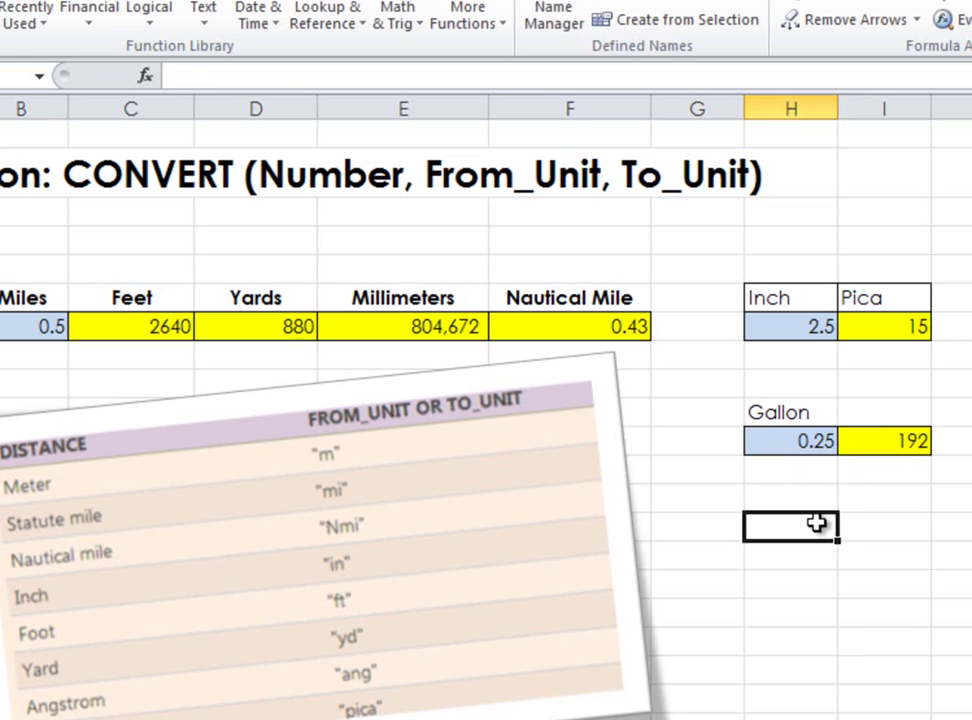
pyautogui.click(907, 445)
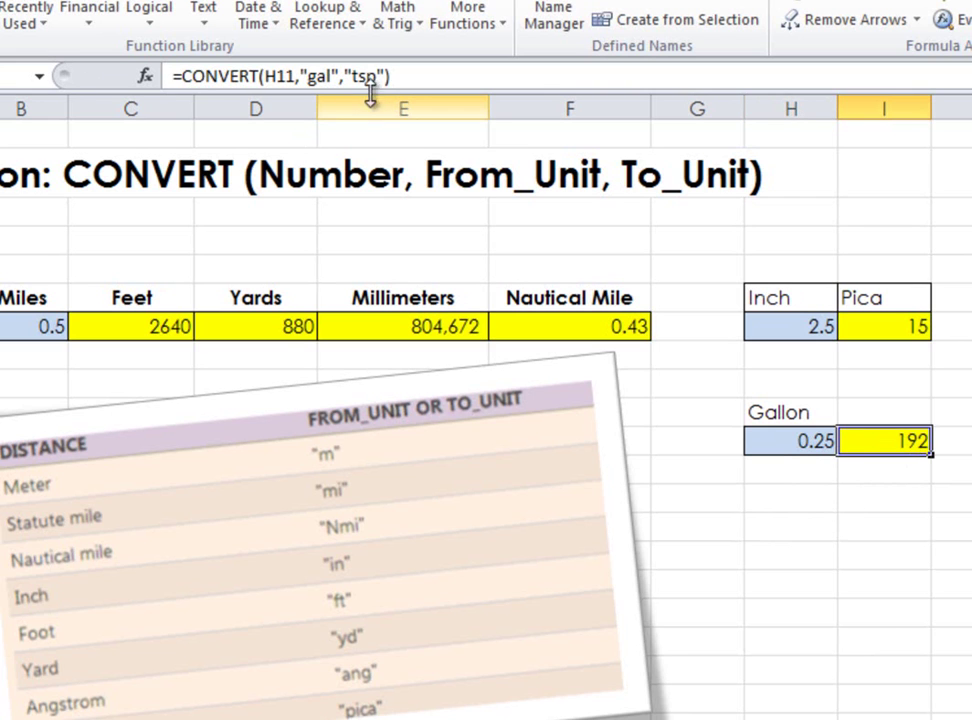
# Set H11 to 1 gallon and change I11's unit from "tsp" to "qt", giving 4 quarts.
pyautogui.click(778, 440)
pyautogui.write('1')
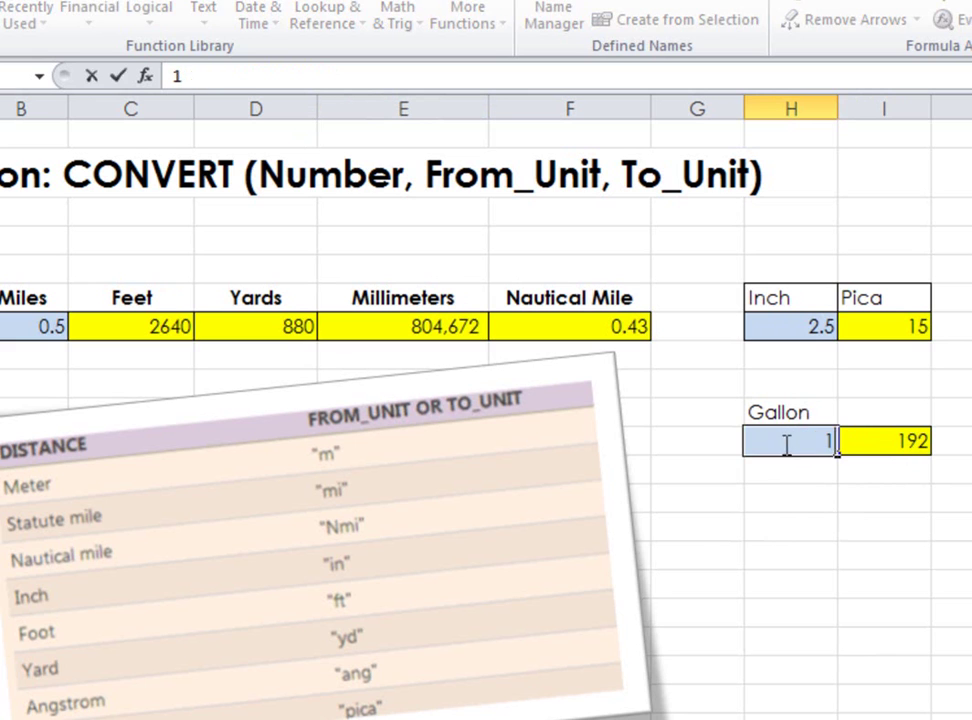
pyautogui.press('Return')
pyautogui.click(897, 440)
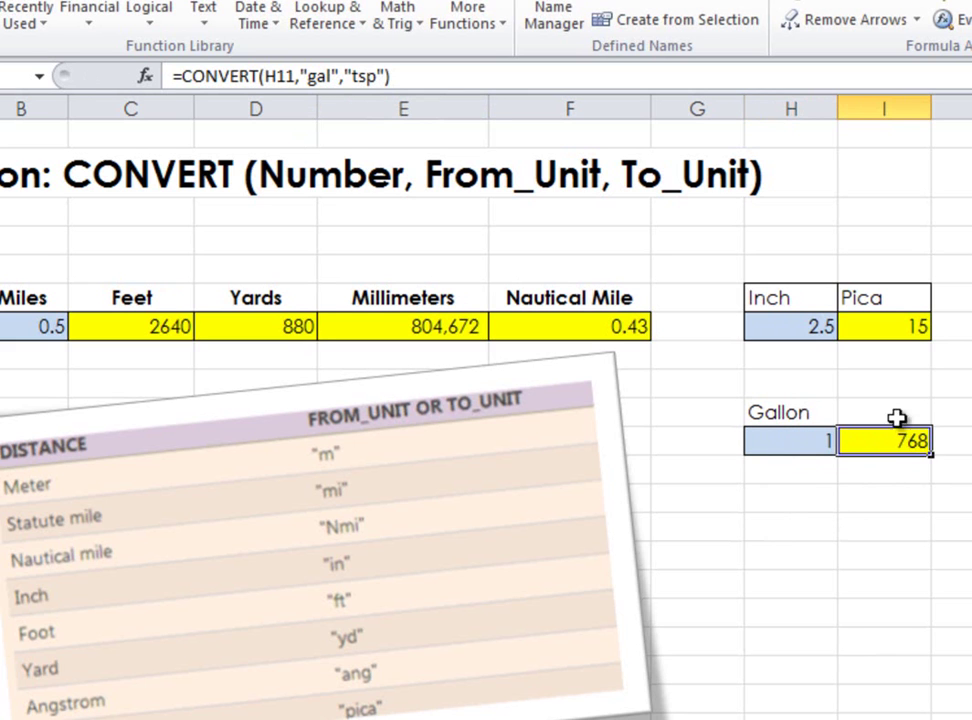
pyautogui.click(353, 77)
pyautogui.click(367, 77)
pyautogui.press('BackSpace')
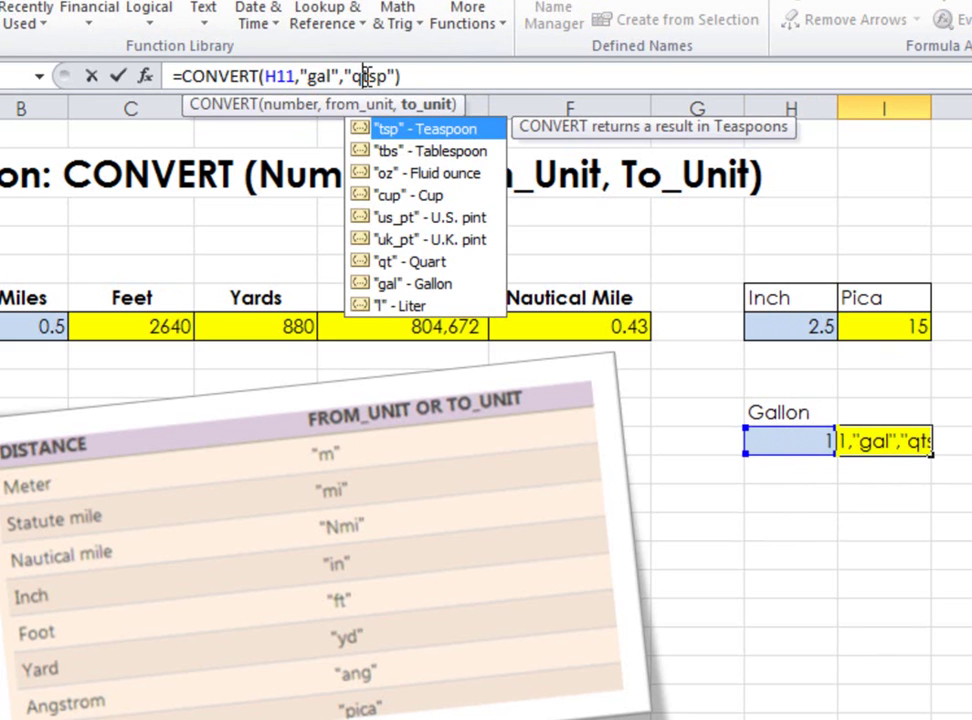
pyautogui.write('qt')
pyautogui.press('Delete')
pyautogui.press('Delete')
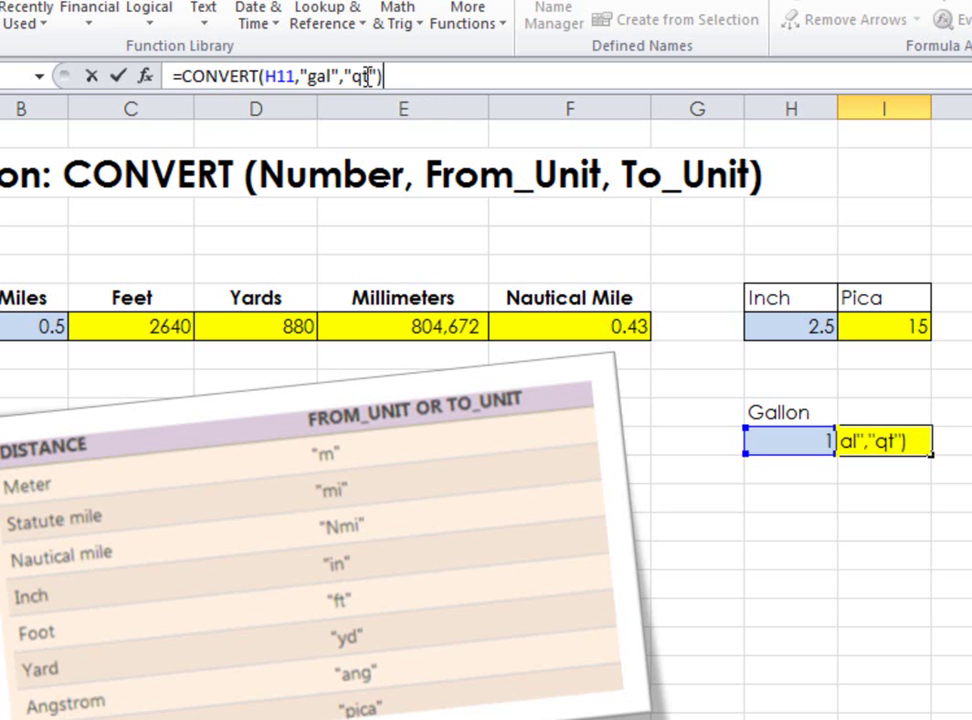
pyautogui.press('Return')
pyautogui.click(765, 430)
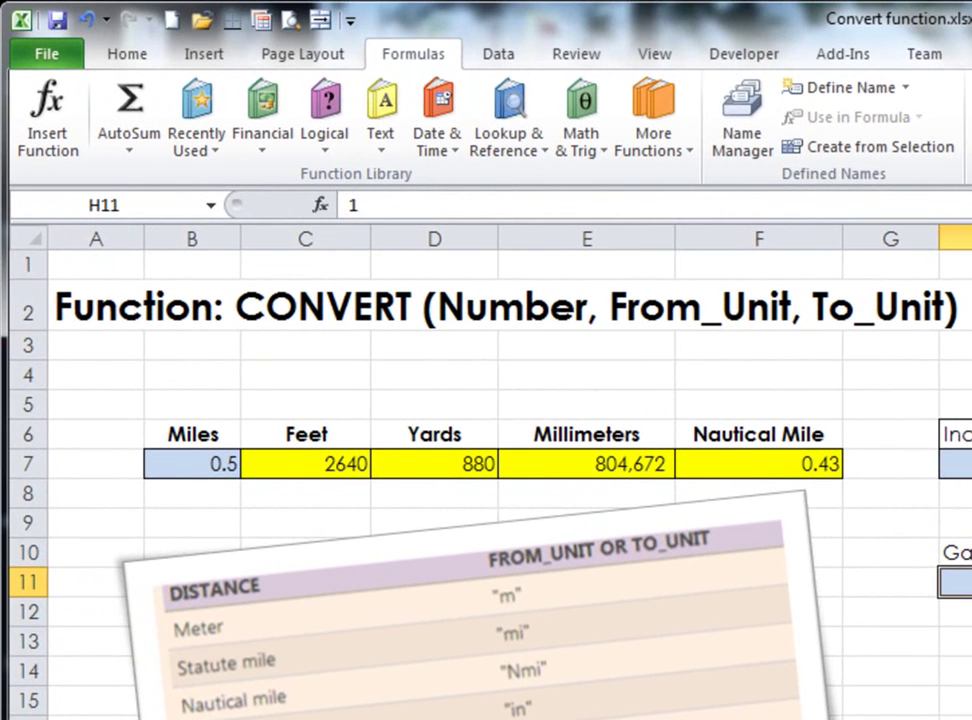
pyautogui.click(699, 567)
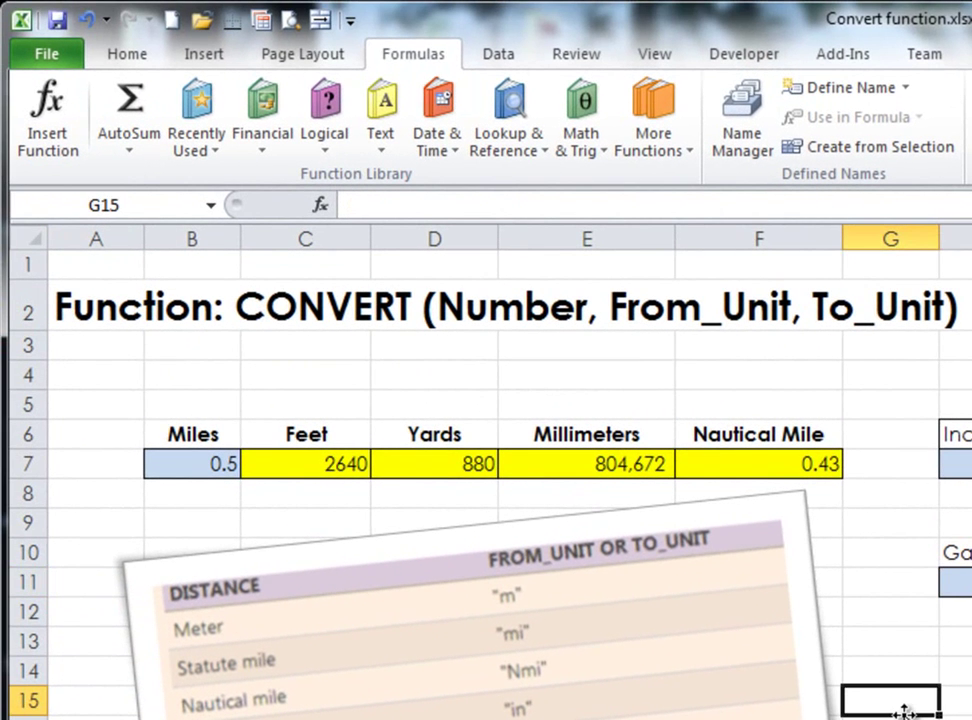